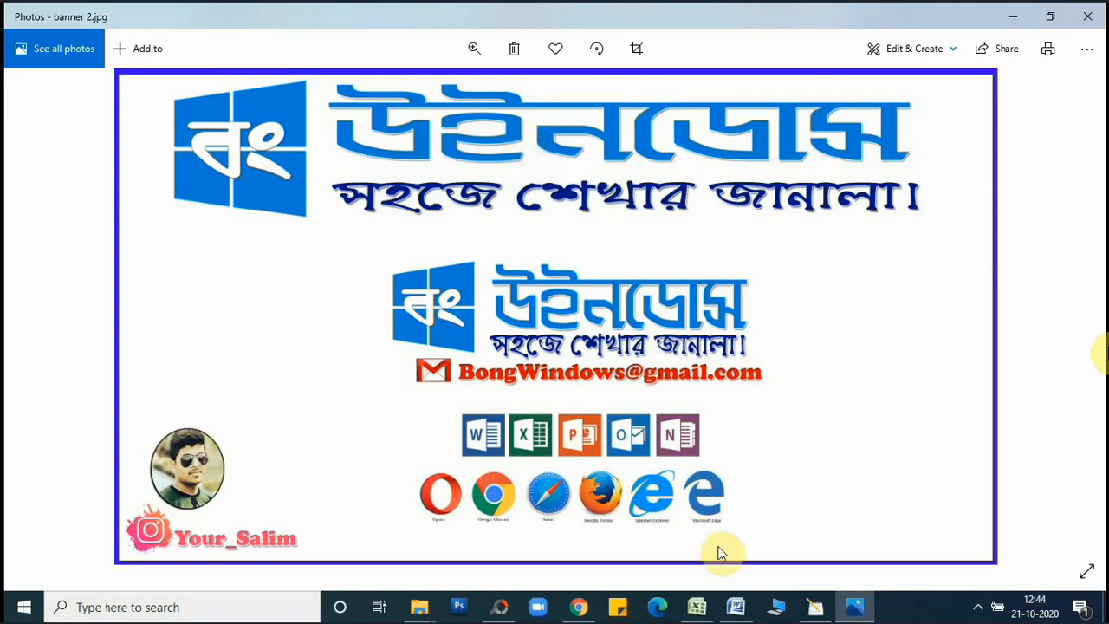
Step: Switch to the Word document and enlarge the text of all three paragraphs to size 12
click(1010, 17)
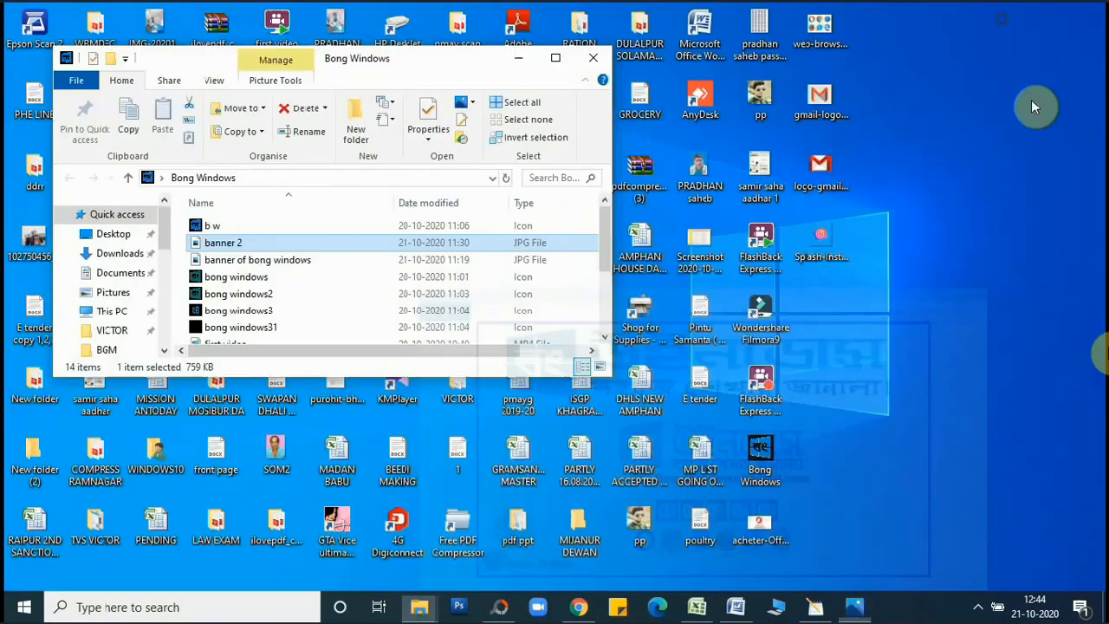
click(736, 609)
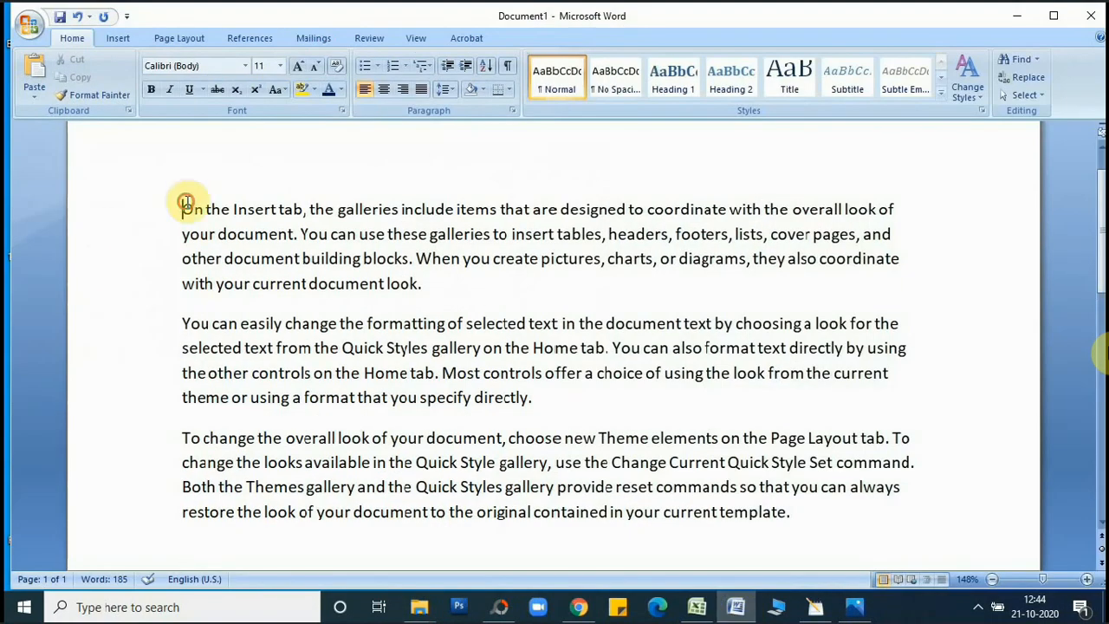
drag(181, 208, 793, 513)
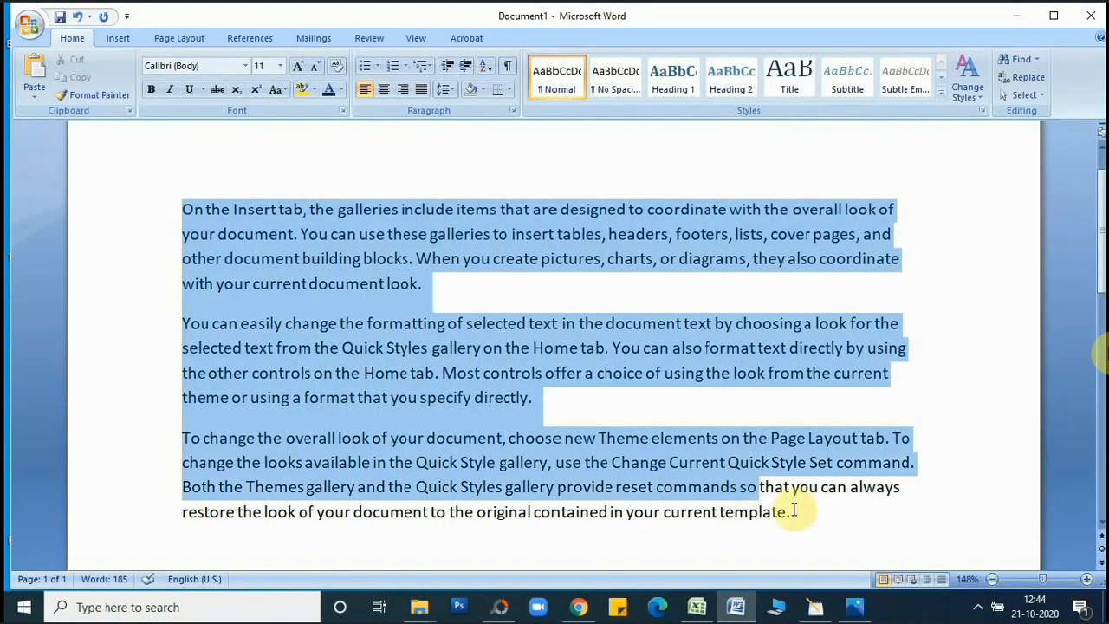
click(503, 161)
drag(182, 208, 834, 517)
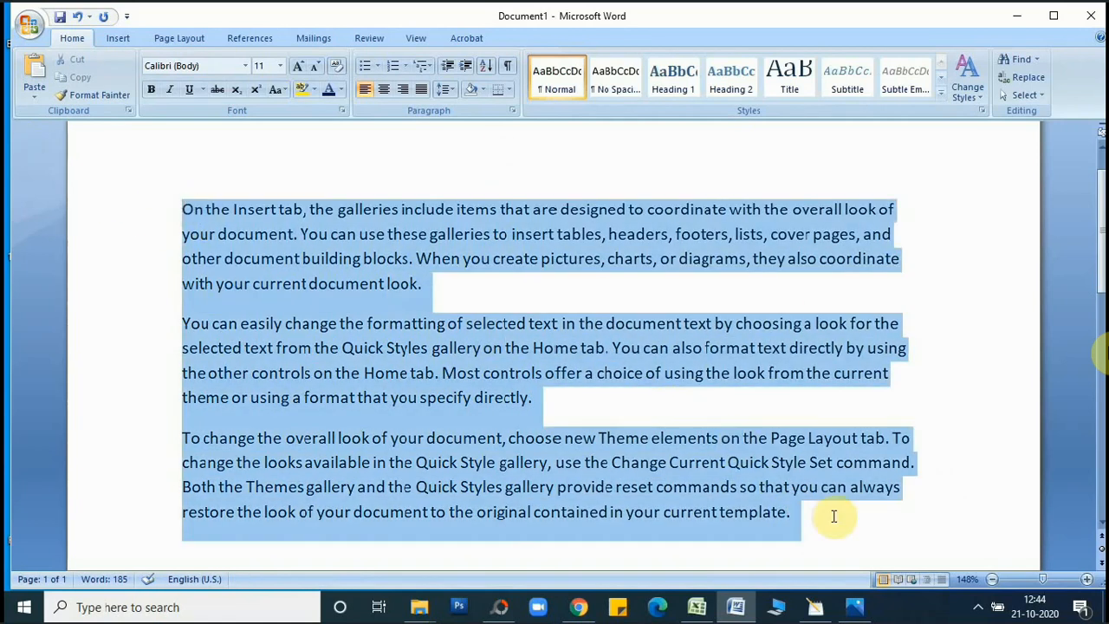
click(298, 68)
scroll(524, 319, down, 1)
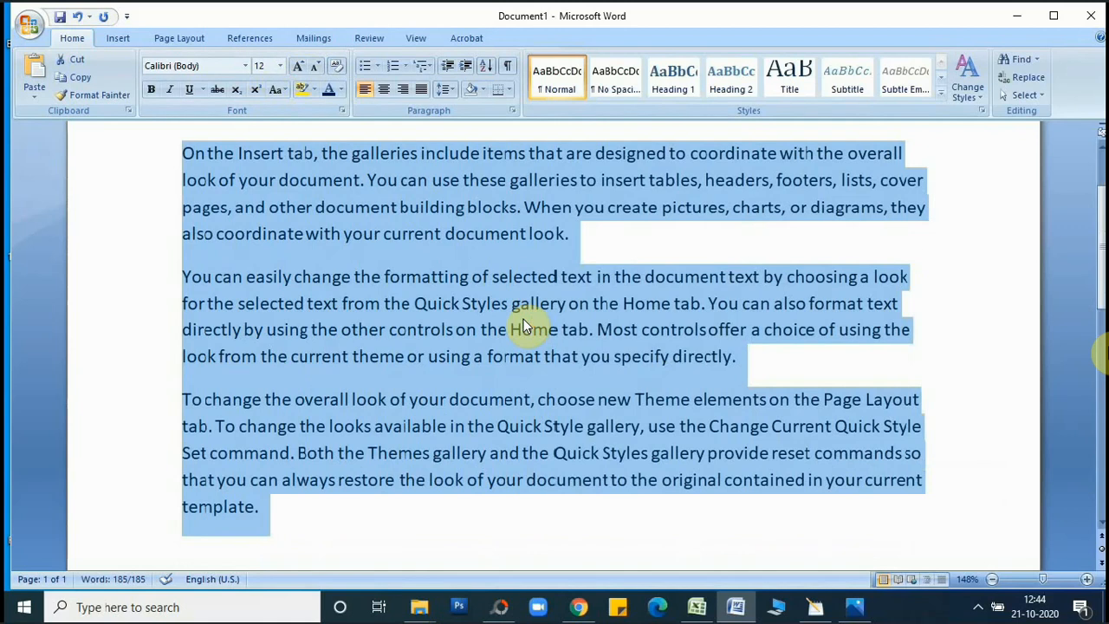
Step: Select all three paragraphs and convert their text to lowercase
click(652, 236)
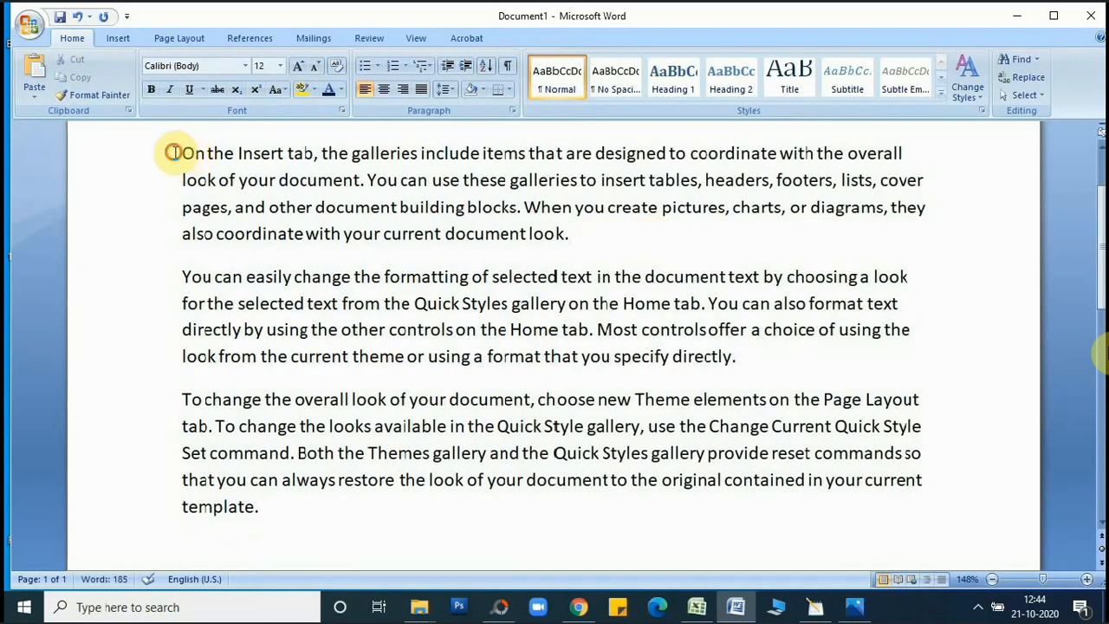
drag(180, 153, 466, 506)
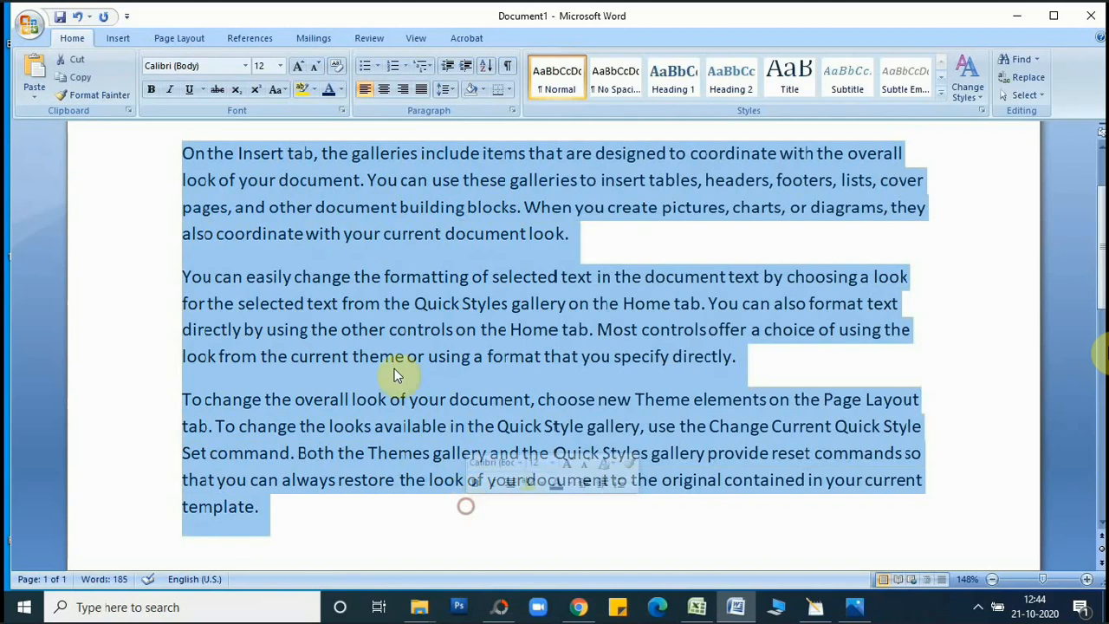
click(288, 93)
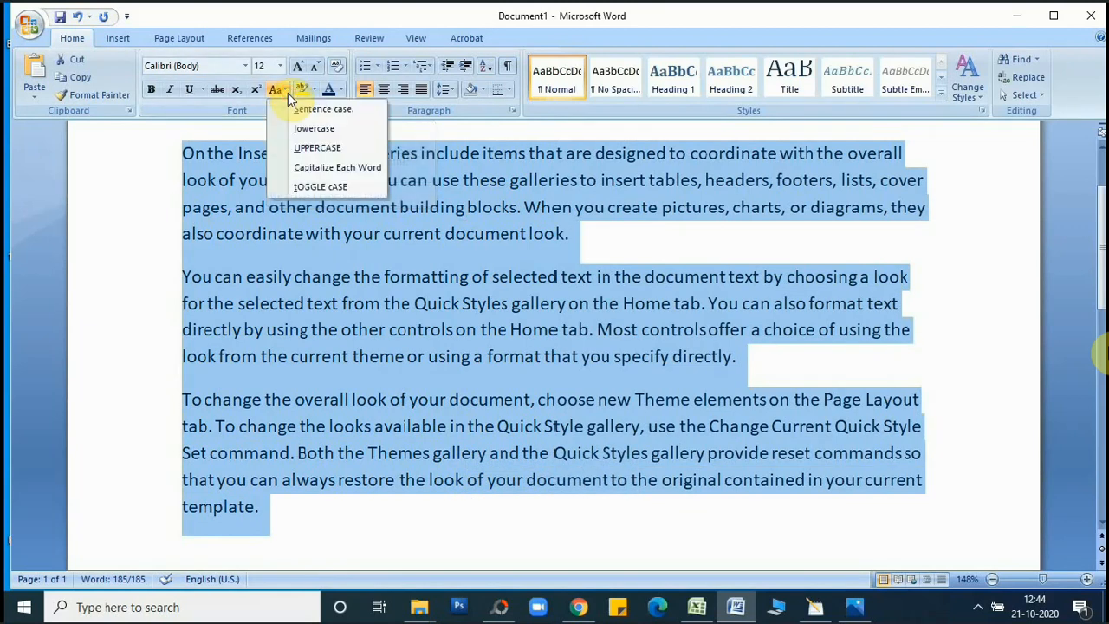
click(331, 130)
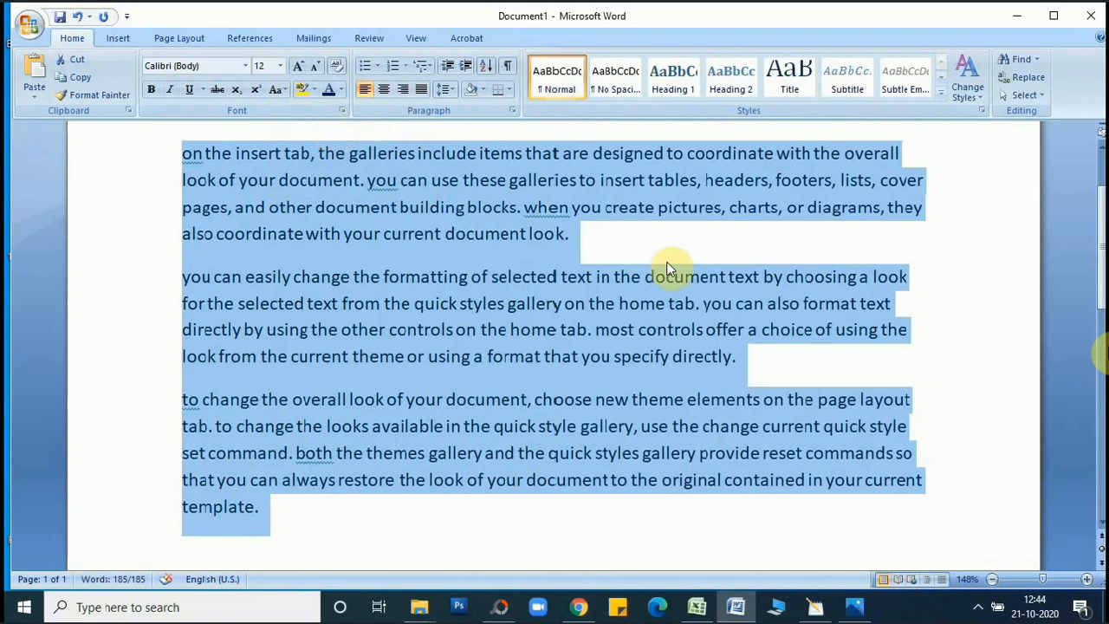
Step: Change the selected paragraphs to UPPERCASE and apply tOGGLE cASE to them
click(282, 89)
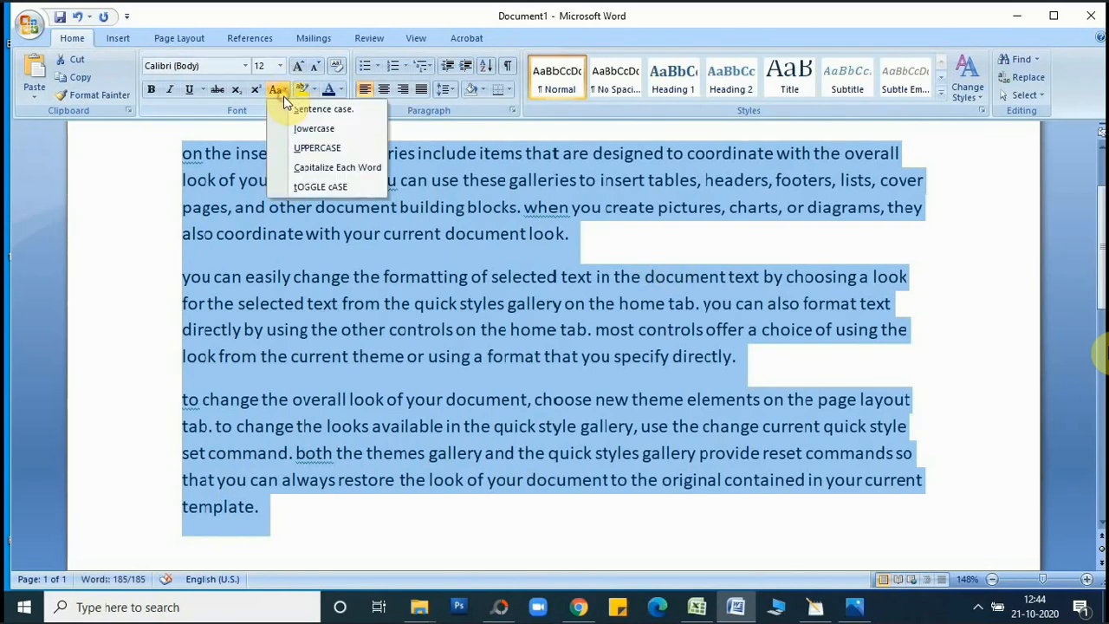
click(313, 152)
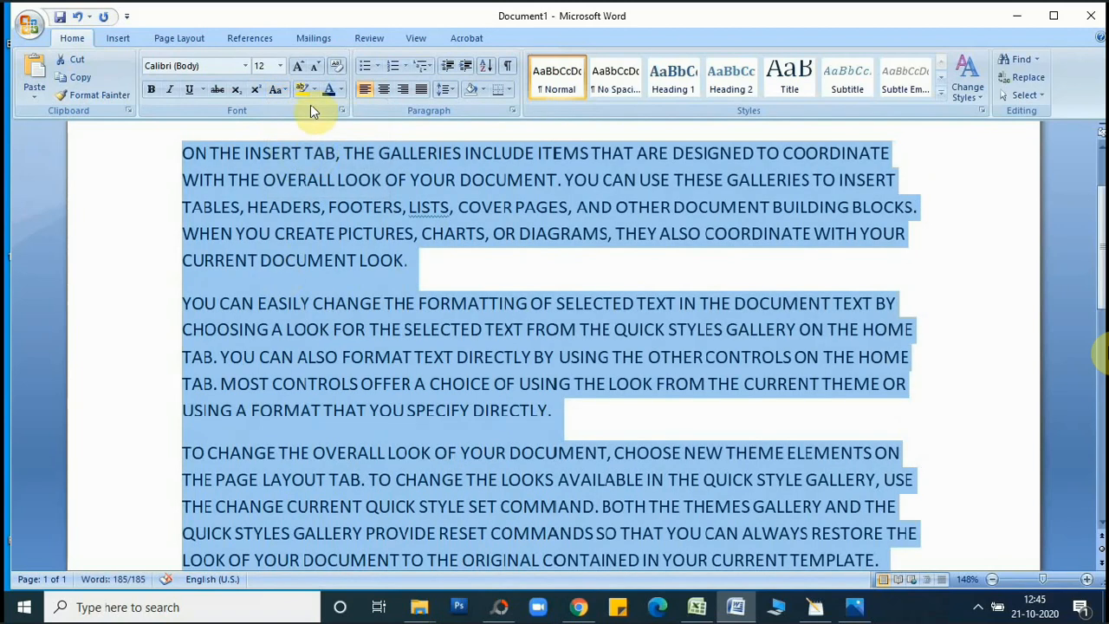
click(281, 91)
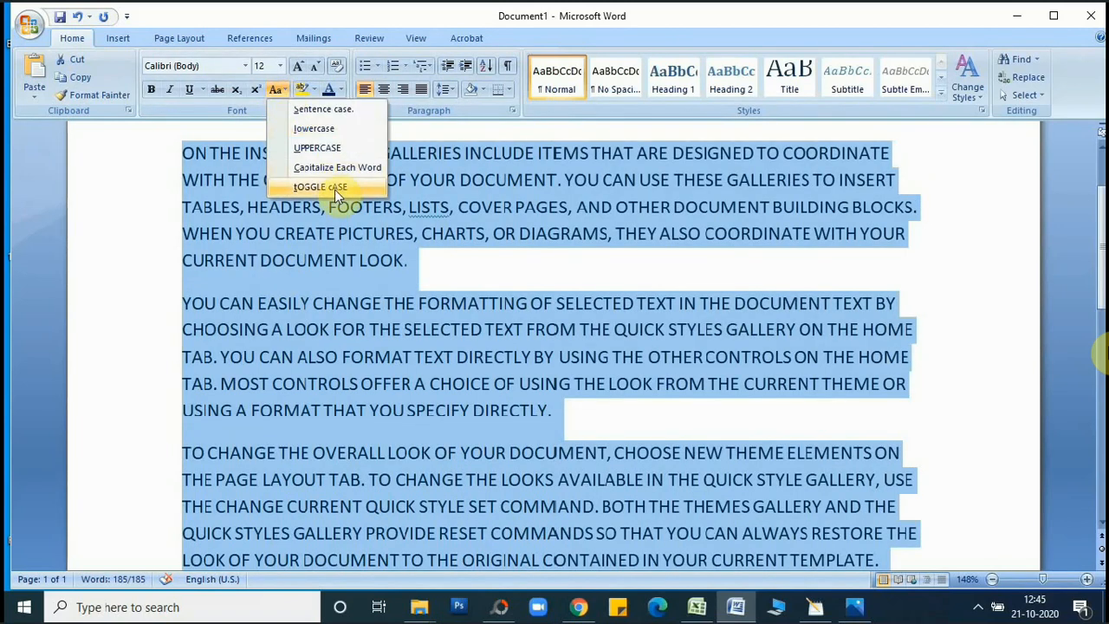
click(306, 189)
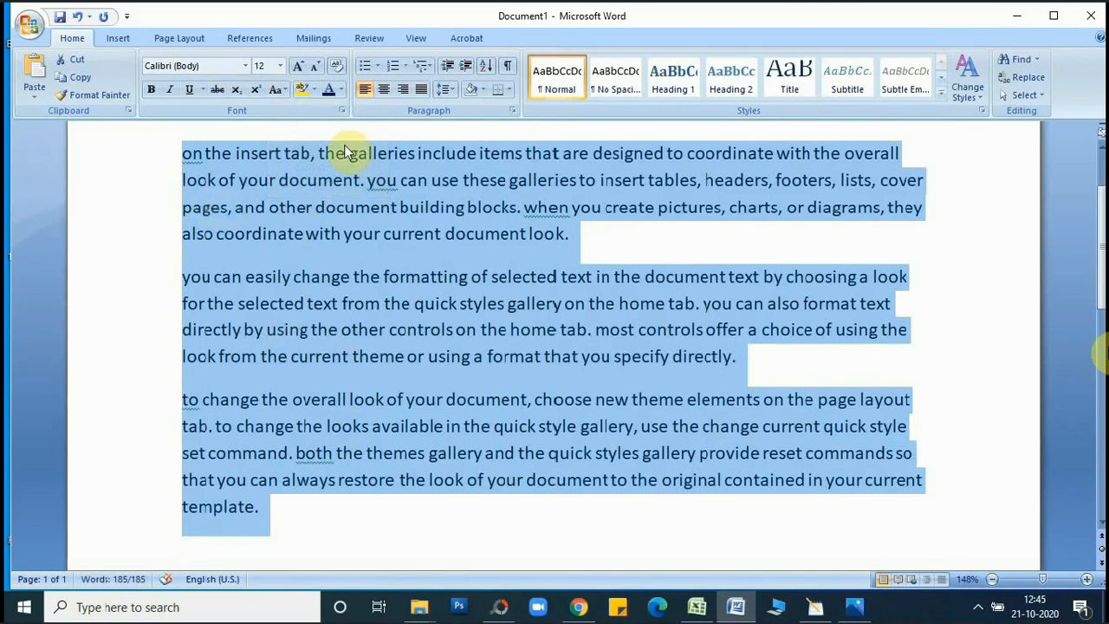
Step: Toggle the case of the selected paragraphs once more and change them to Sentence case
click(277, 90)
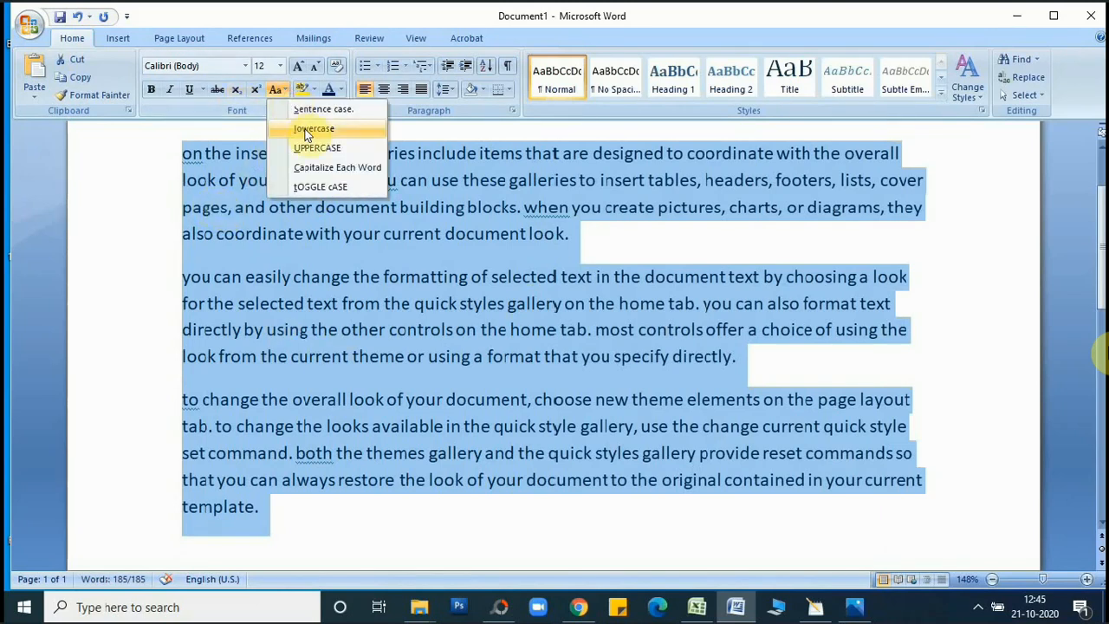
click(324, 189)
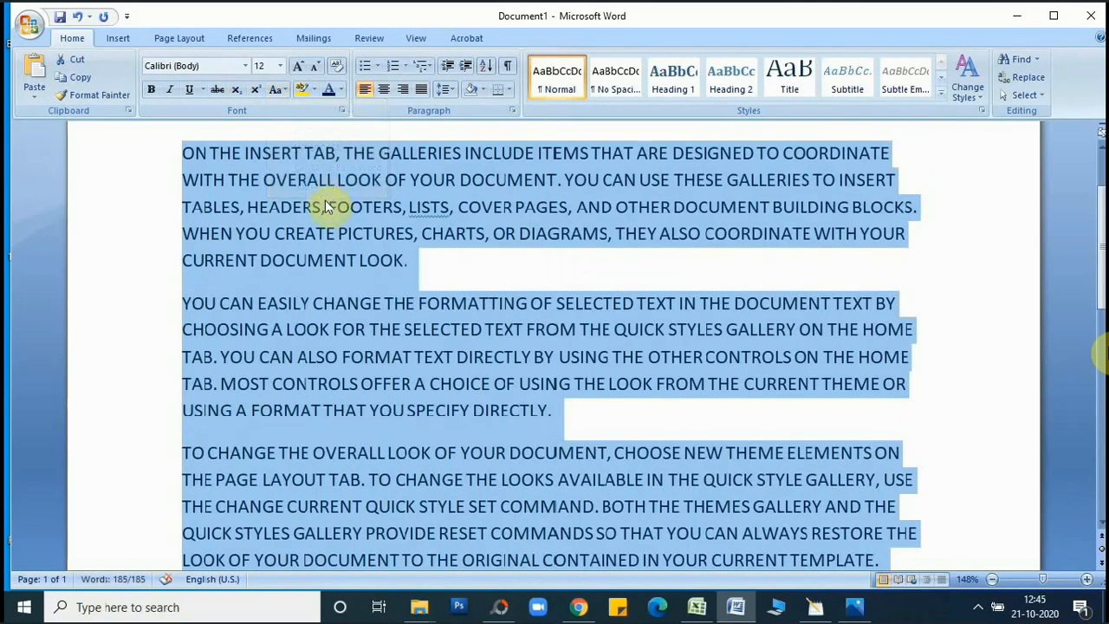
click(277, 90)
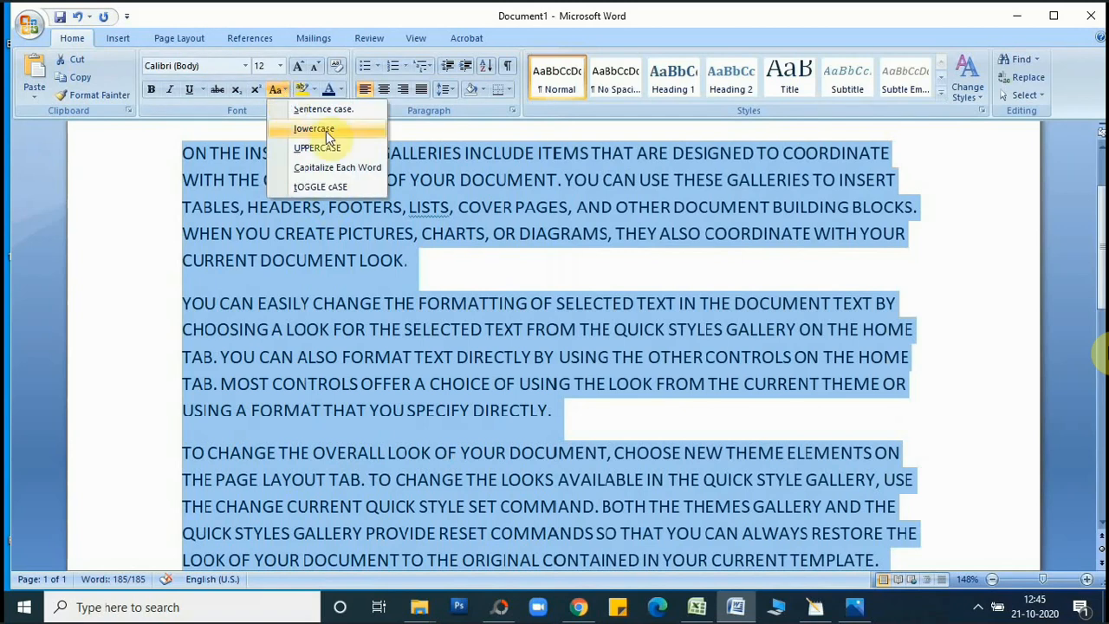
click(338, 112)
Step: Convert the selected paragraphs to UPPERCASE and change them to Capitalize Each Word
click(277, 91)
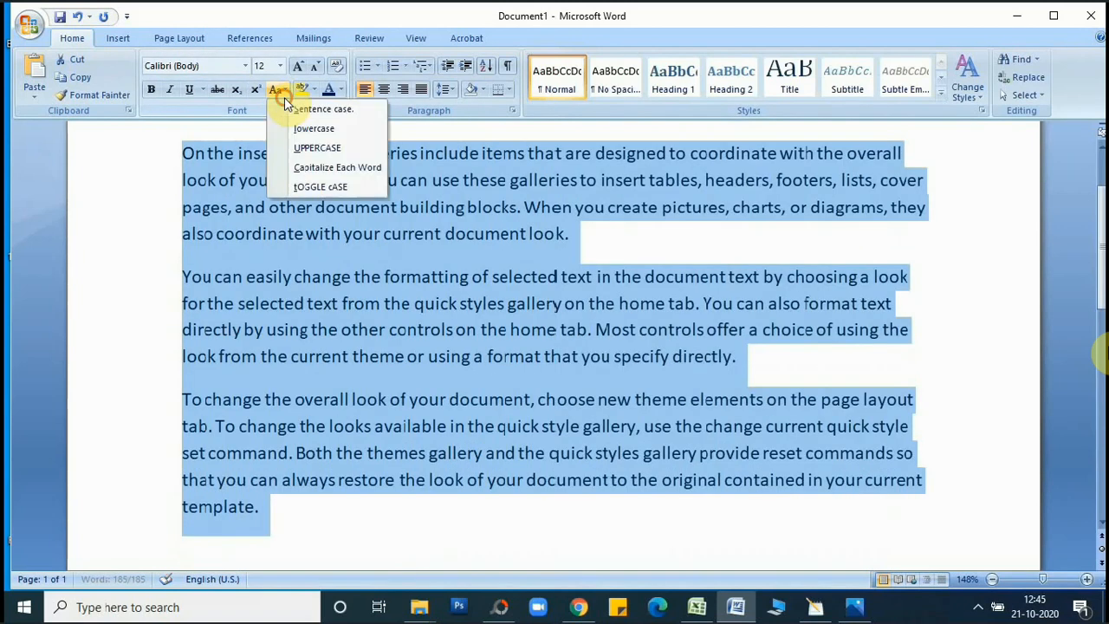
click(317, 149)
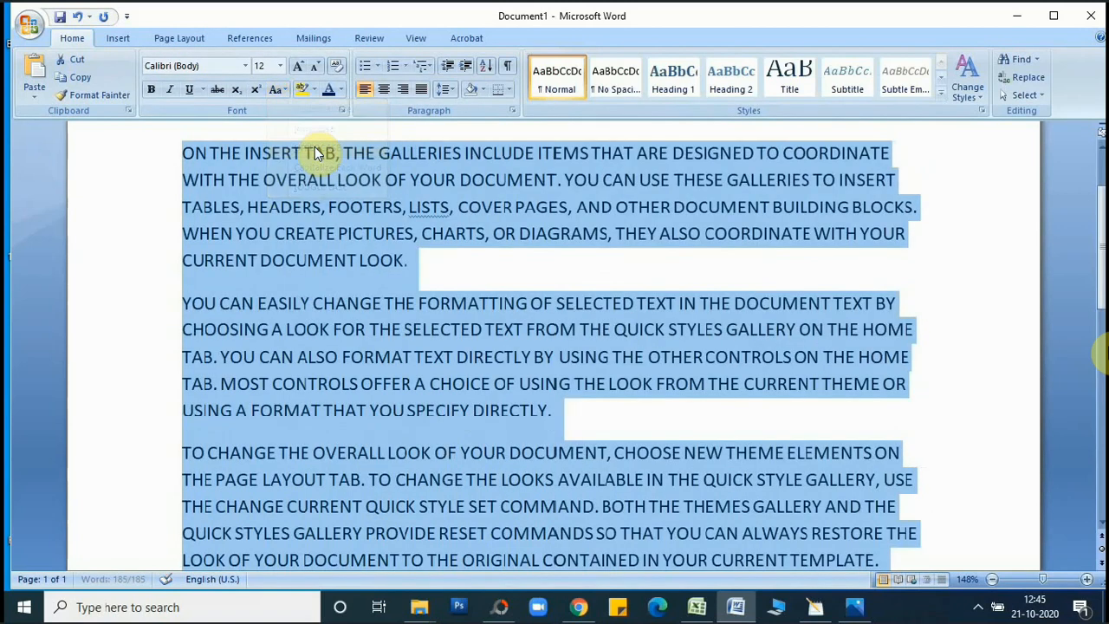
click(286, 90)
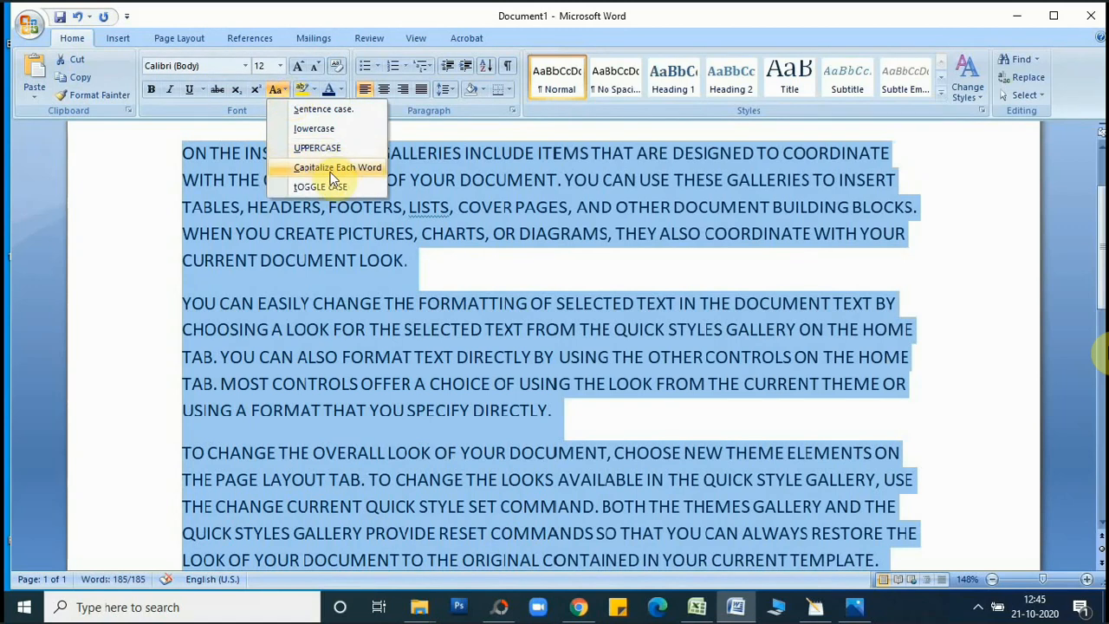
click(364, 169)
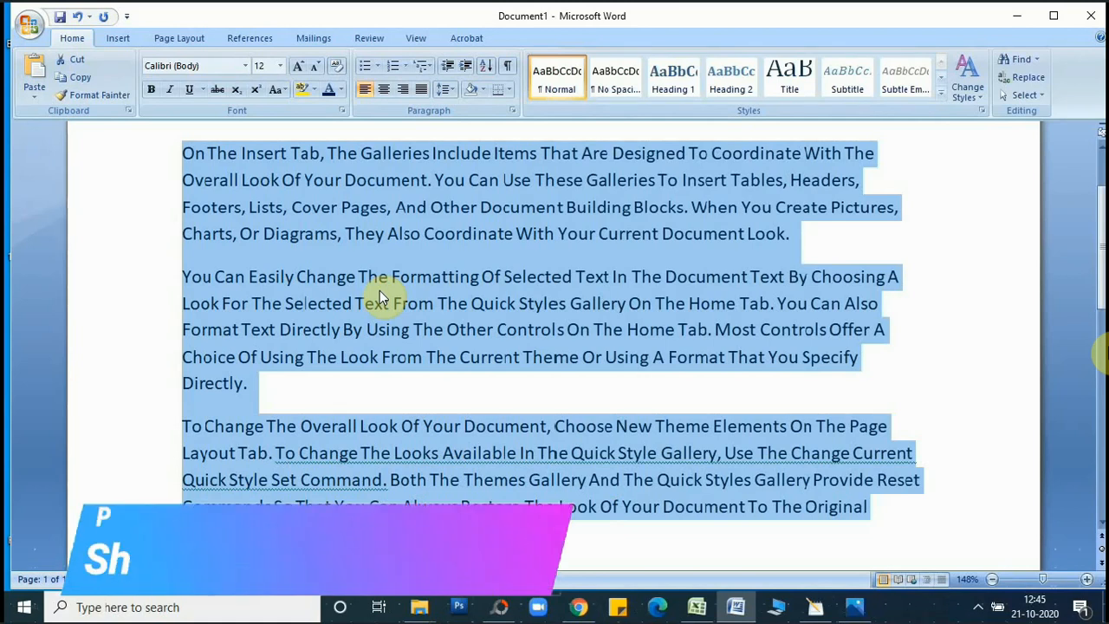
Step: Cycle the selected paragraphs repeatedly through the letter cases, end on lowercase, and deselect the text
key(shift+F3)
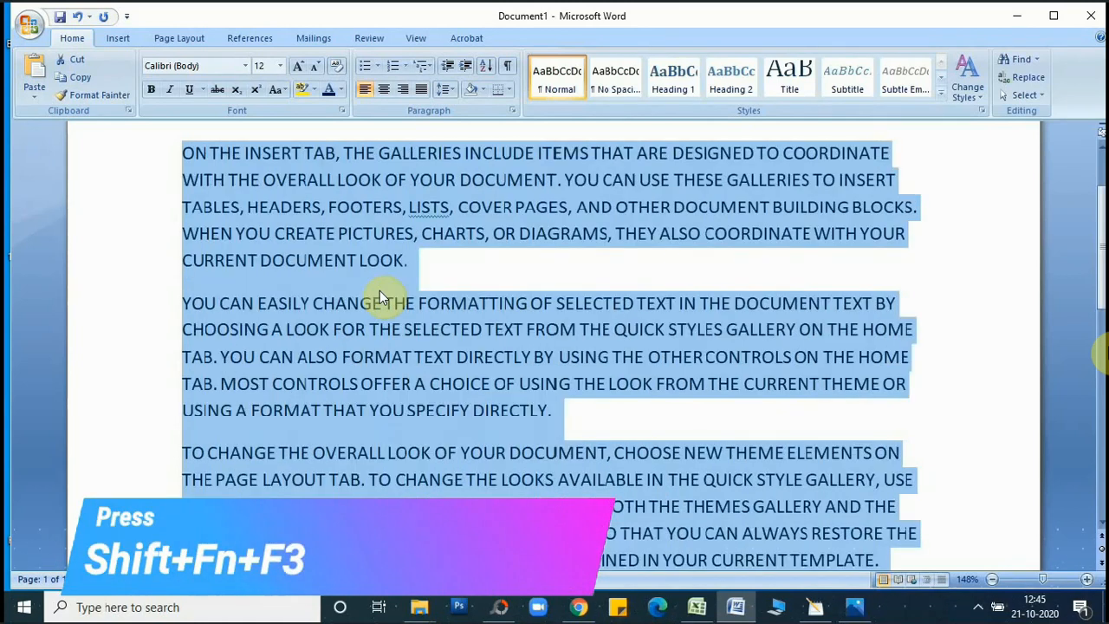
key(shift+F3)
key(shift+F3)
key(shift+F3)
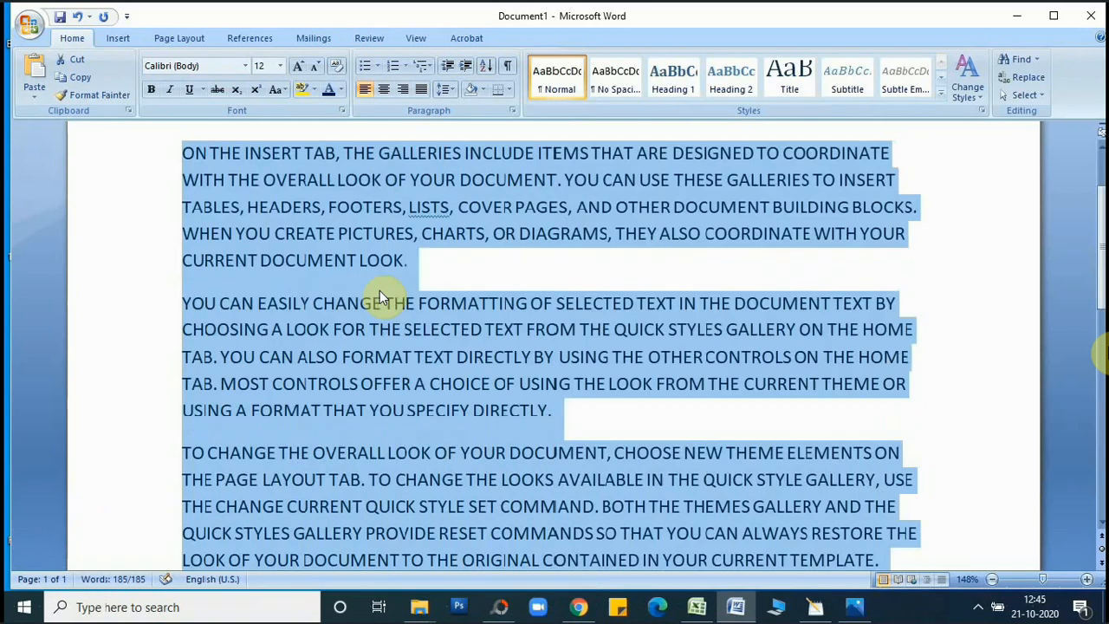
key(shift+F3)
key(shift+F3)
key(shift+F3)
key(shift+F3)
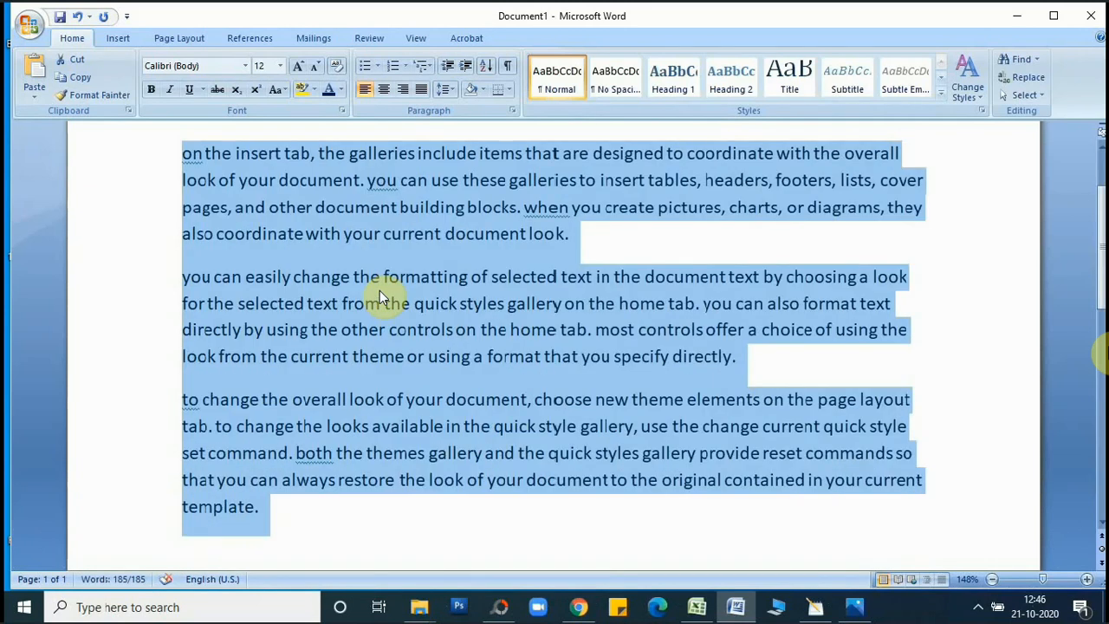
click(630, 248)
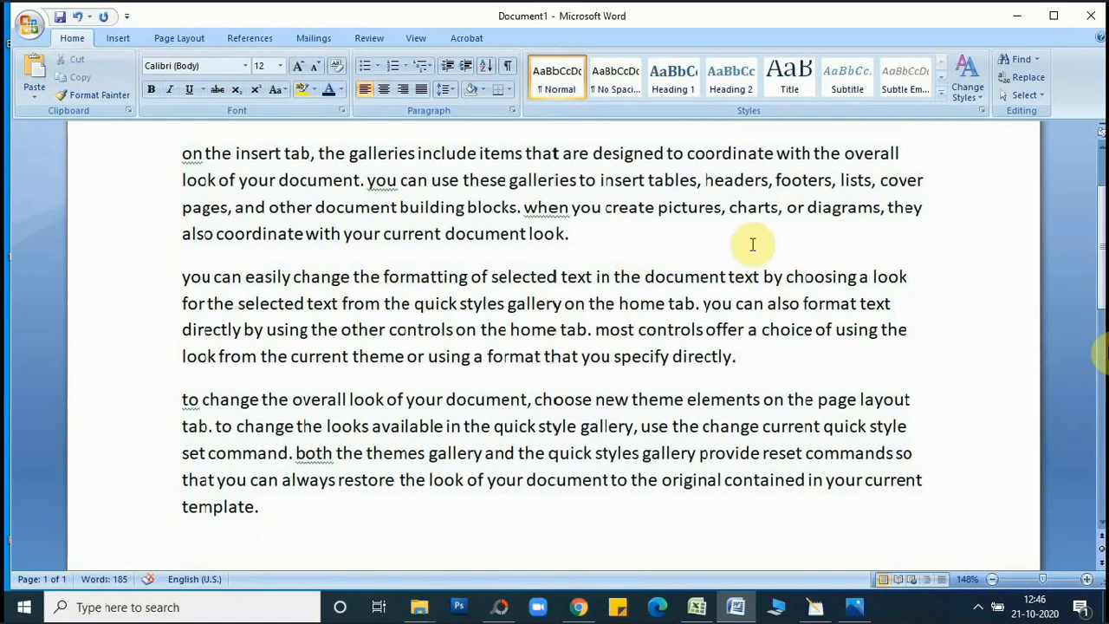
Step: Switch to the Excel workbook and enlarge the font of all cells on Sheet1 to size 24
click(1012, 19)
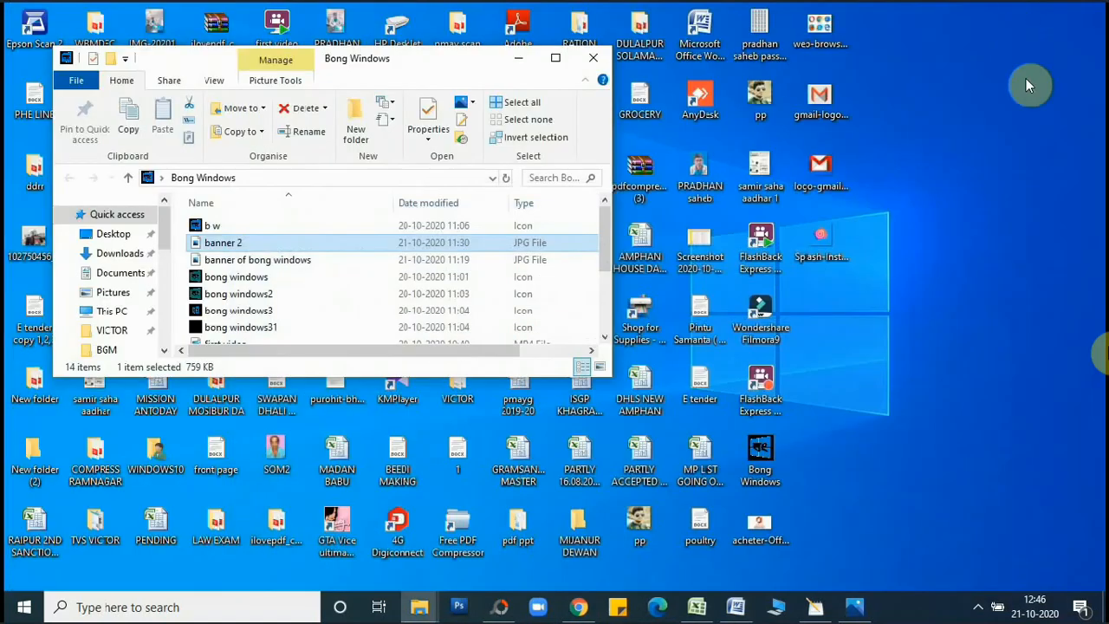
click(698, 607)
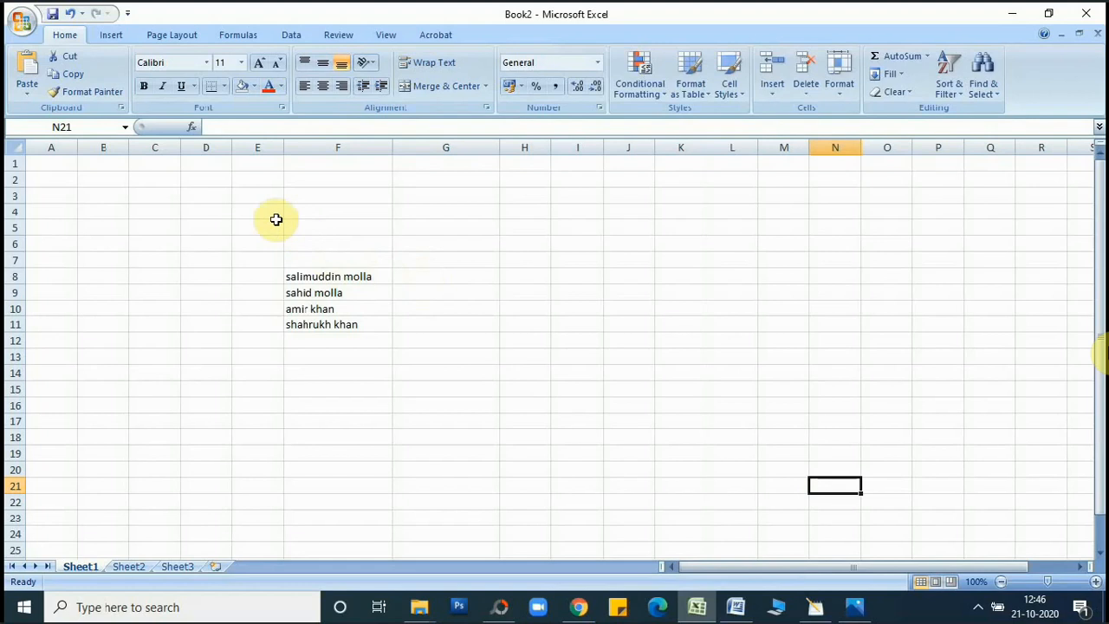
click(302, 211)
click(308, 141)
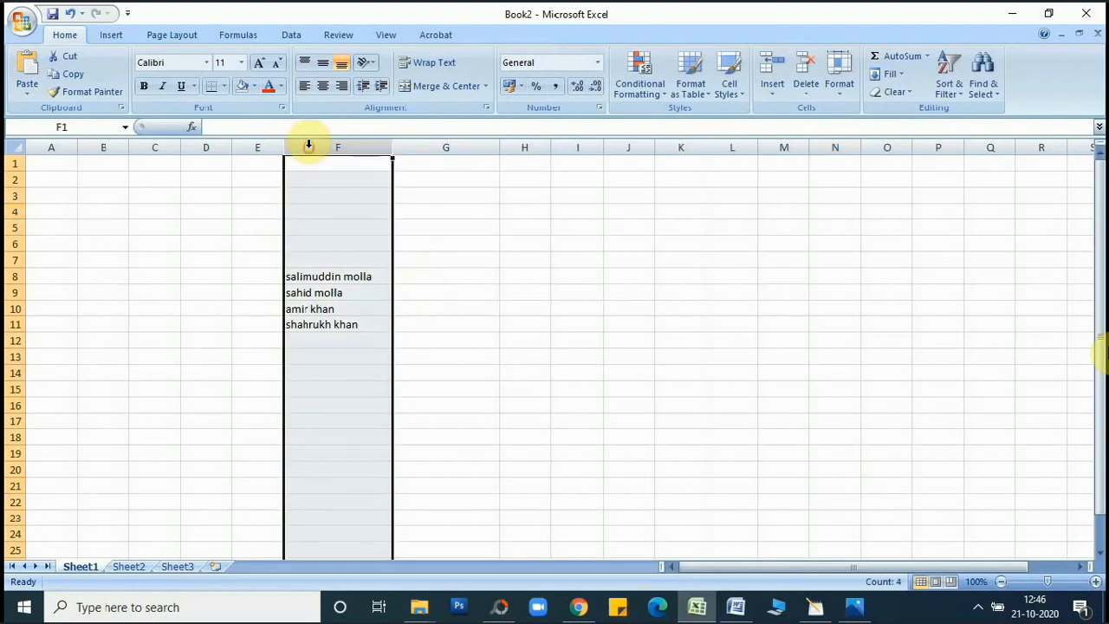
click(15, 151)
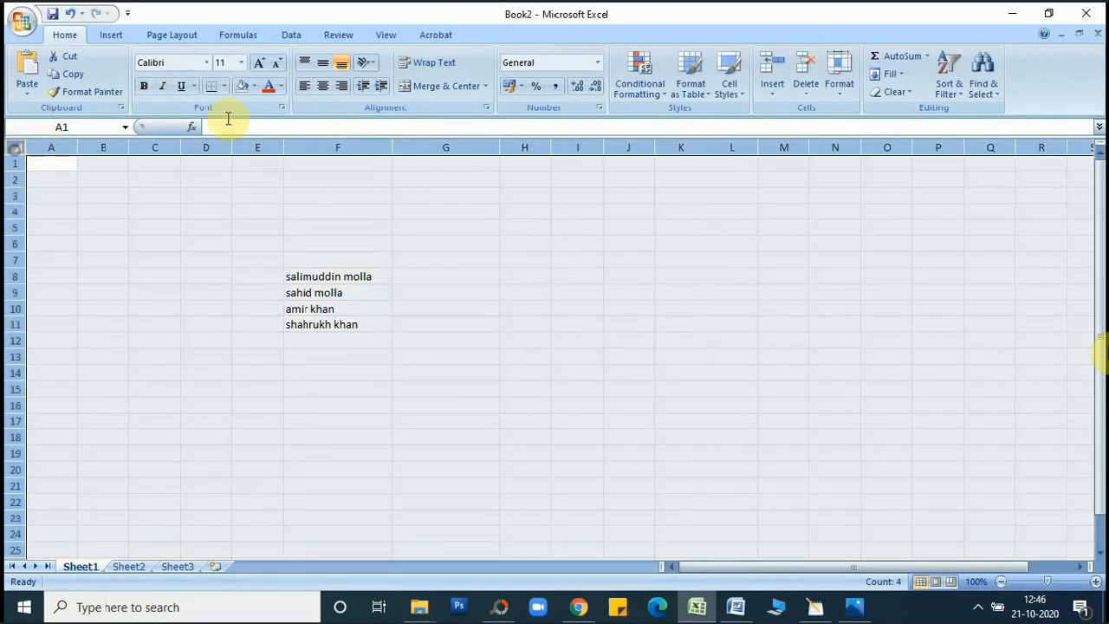
click(257, 63)
click(257, 63)
click(258, 65)
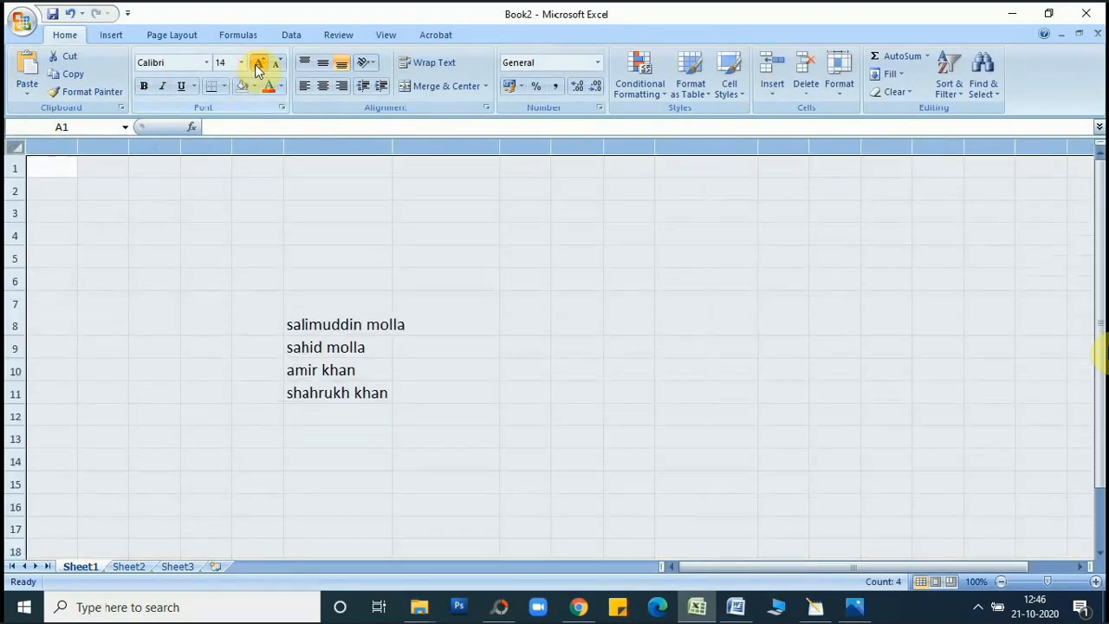
click(257, 65)
click(258, 65)
click(257, 65)
click(257, 65)
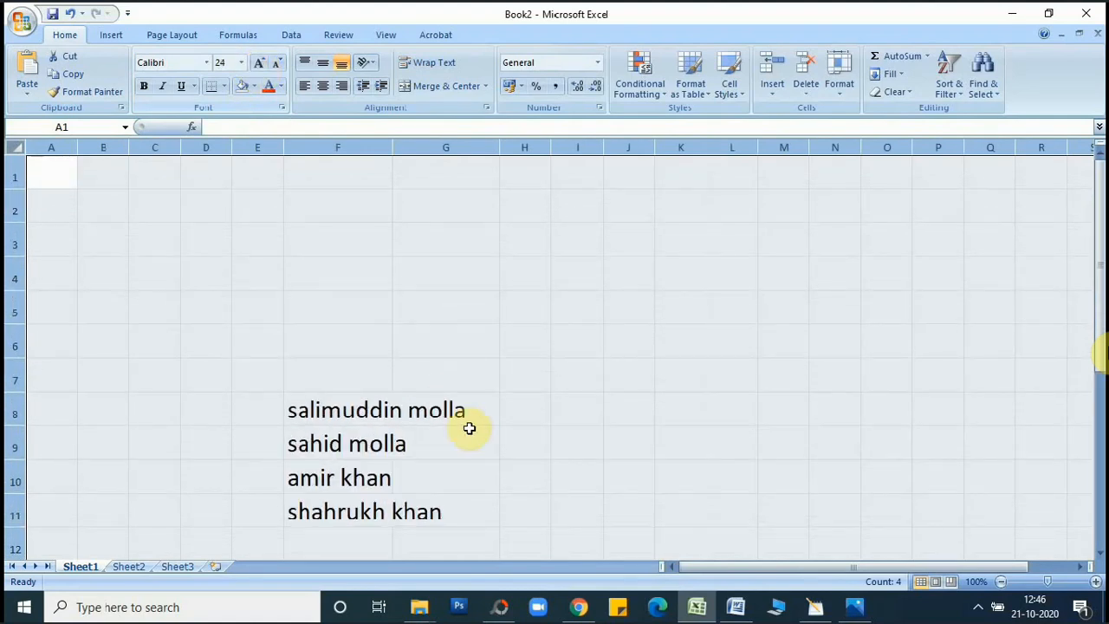
Step: Autofit column F to its names and widen the empty column G beside it
scroll(469, 427, down, 2)
click(379, 388)
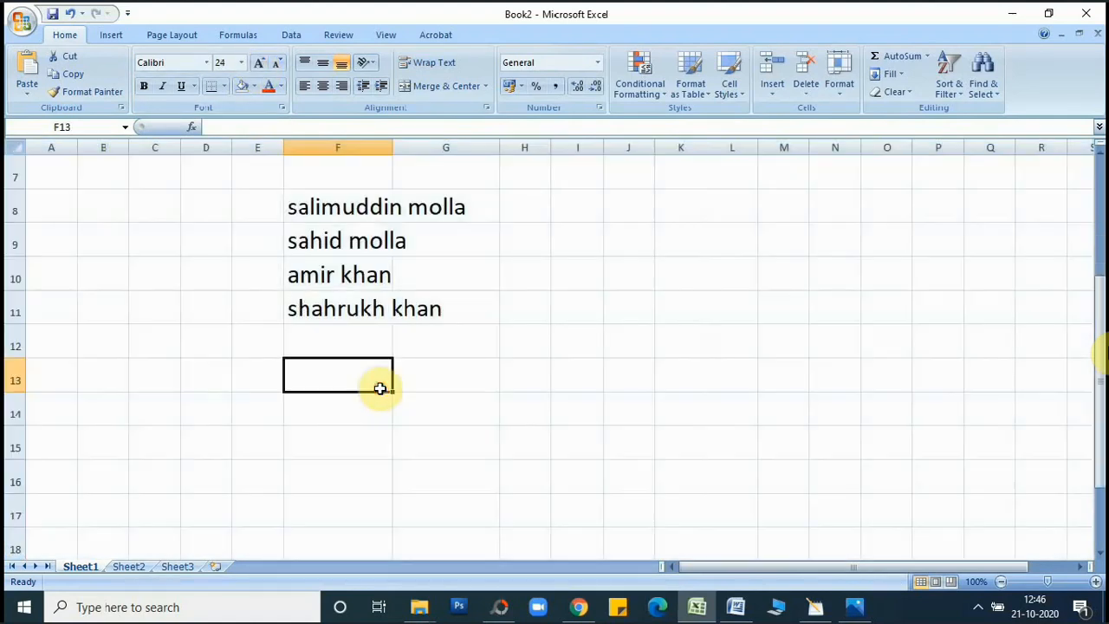
double_click(392, 147)
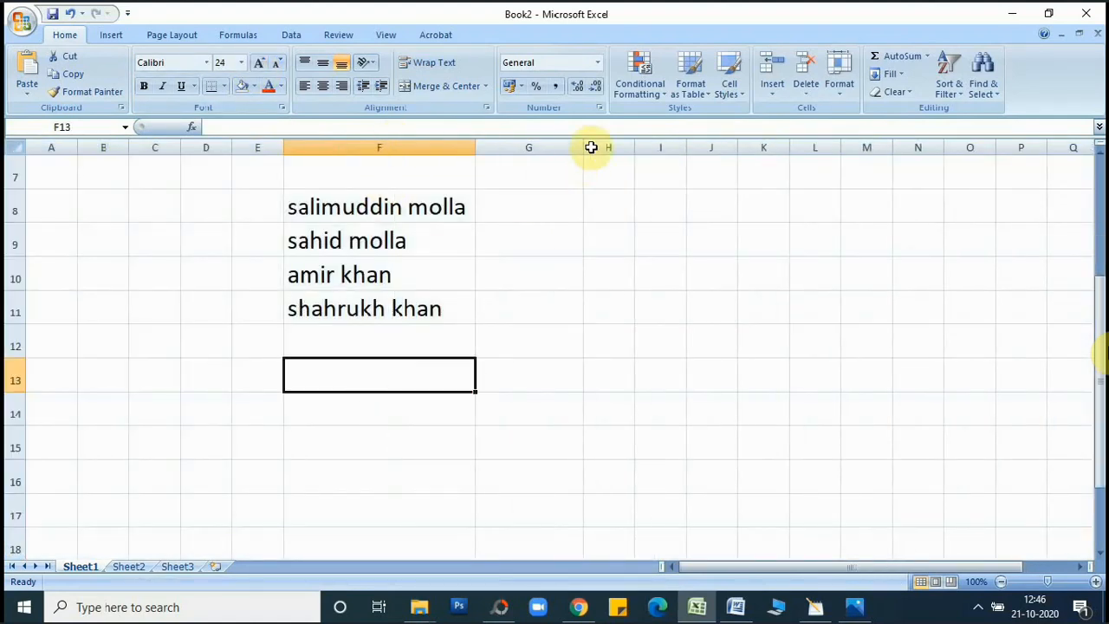
drag(583, 149, 765, 185)
click(557, 306)
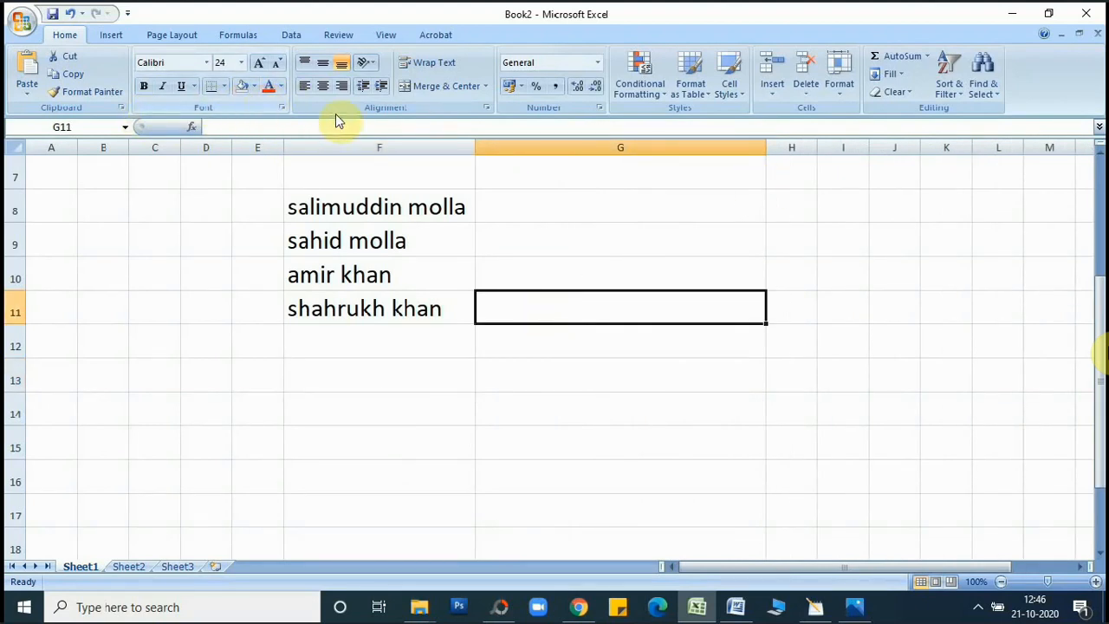
Step: Enter the formula =UPPER(F8) in cell G8 to convert the first name to uppercase
click(488, 396)
click(501, 202)
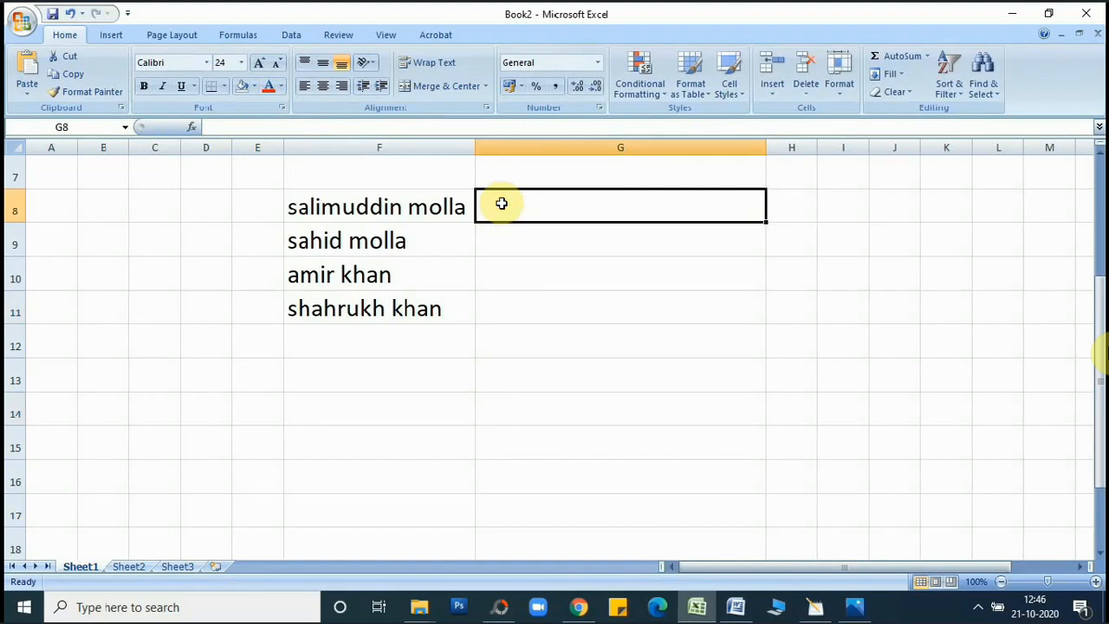
text(=)
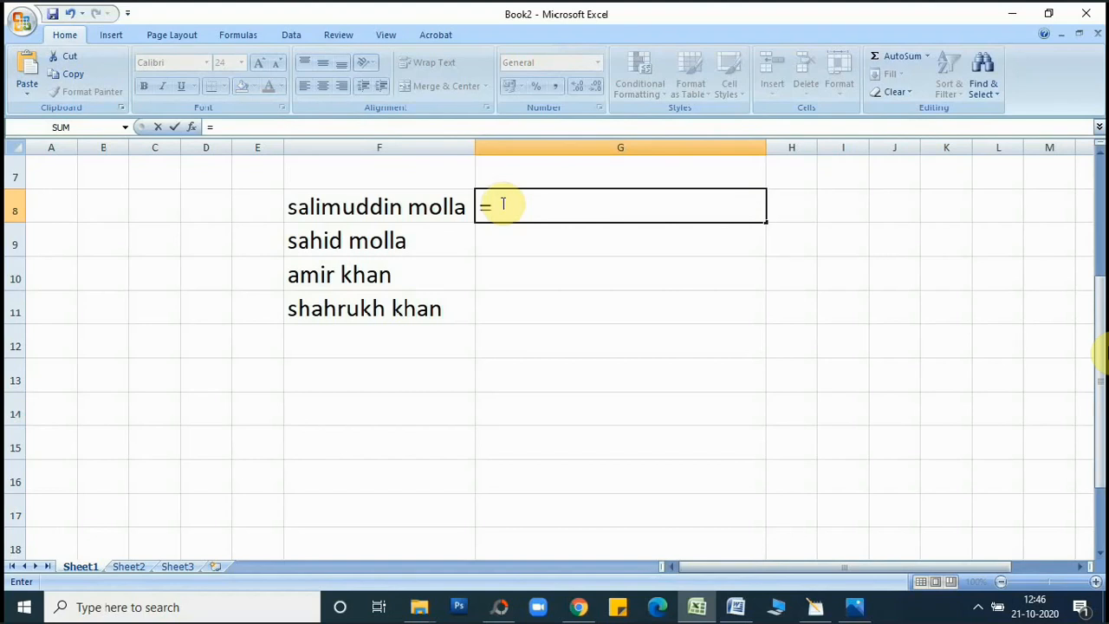
text(u)
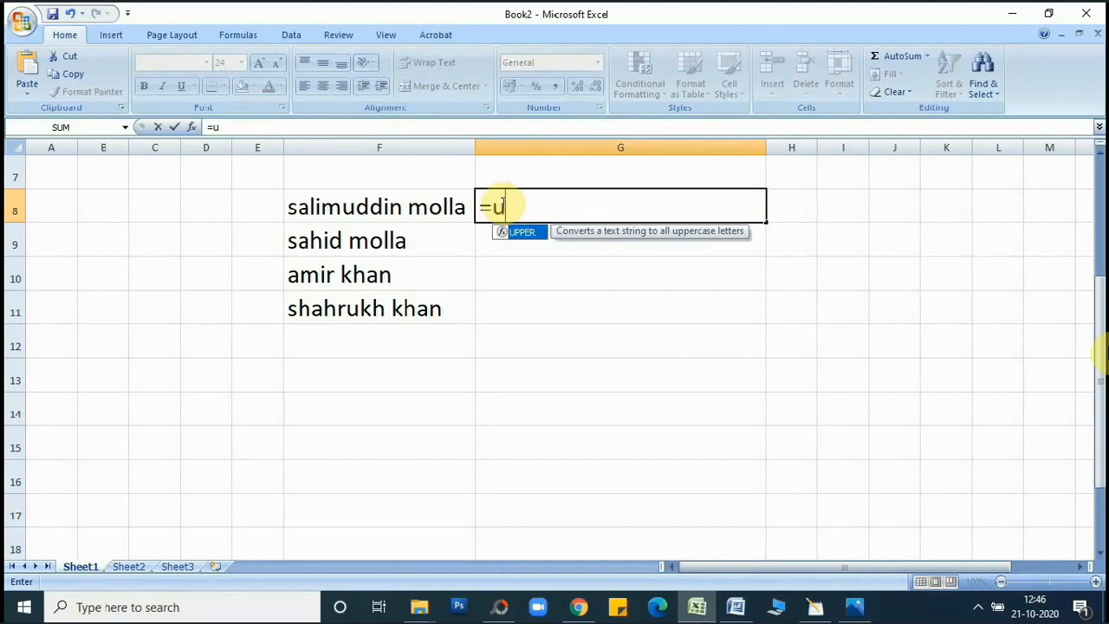
text(pp)
key(Tab)
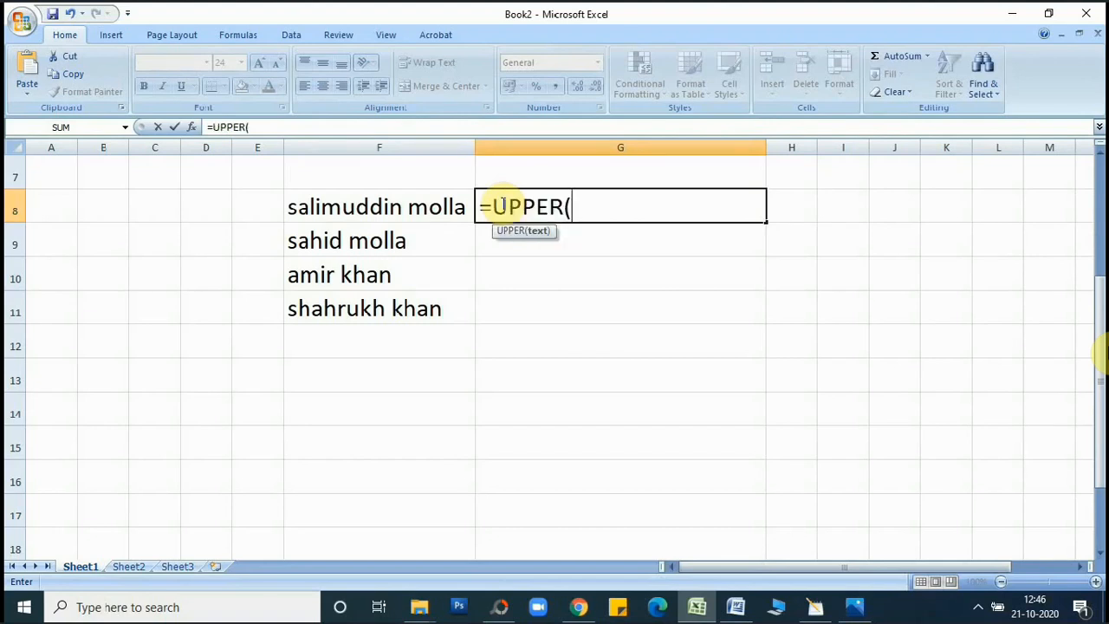
click(387, 205)
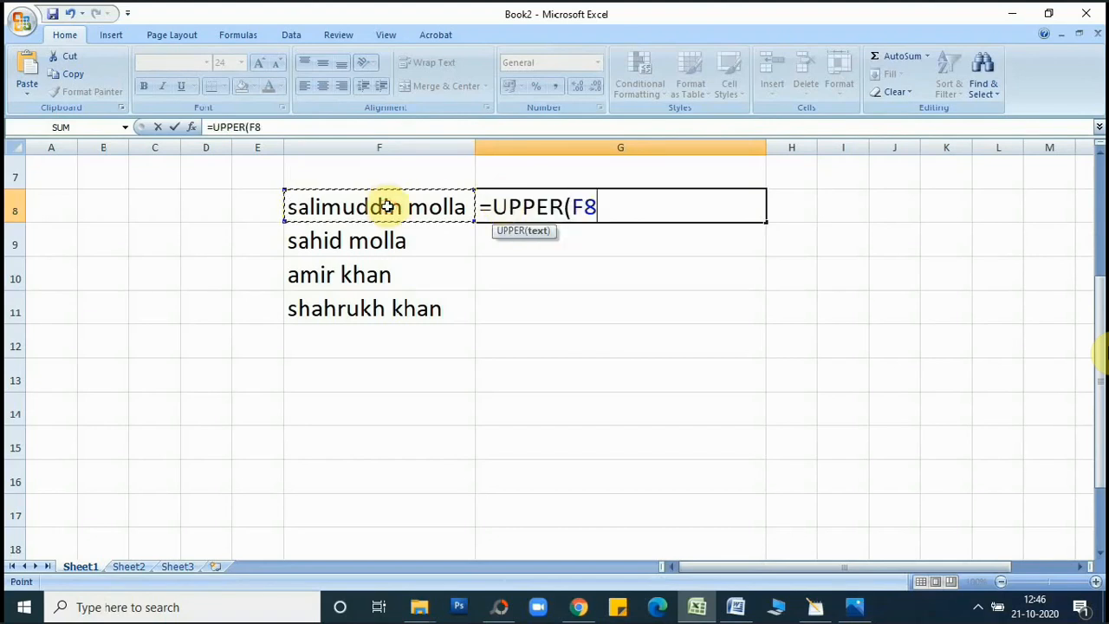
text())
key(Return)
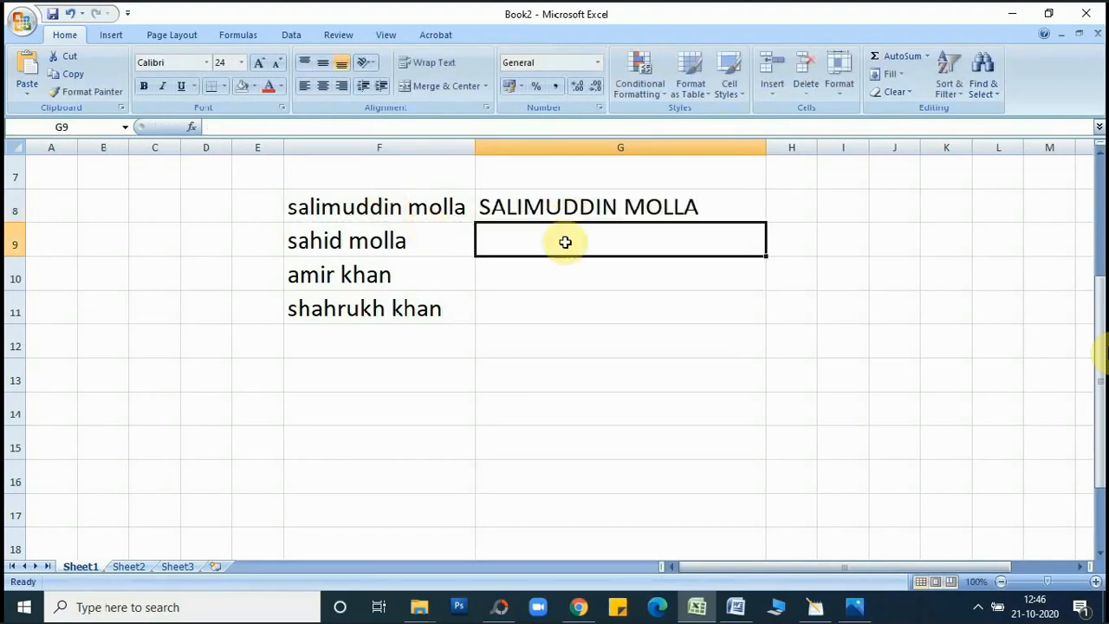
Step: Fill the UPPER formula from G8 down to G11 for the remaining names
click(625, 274)
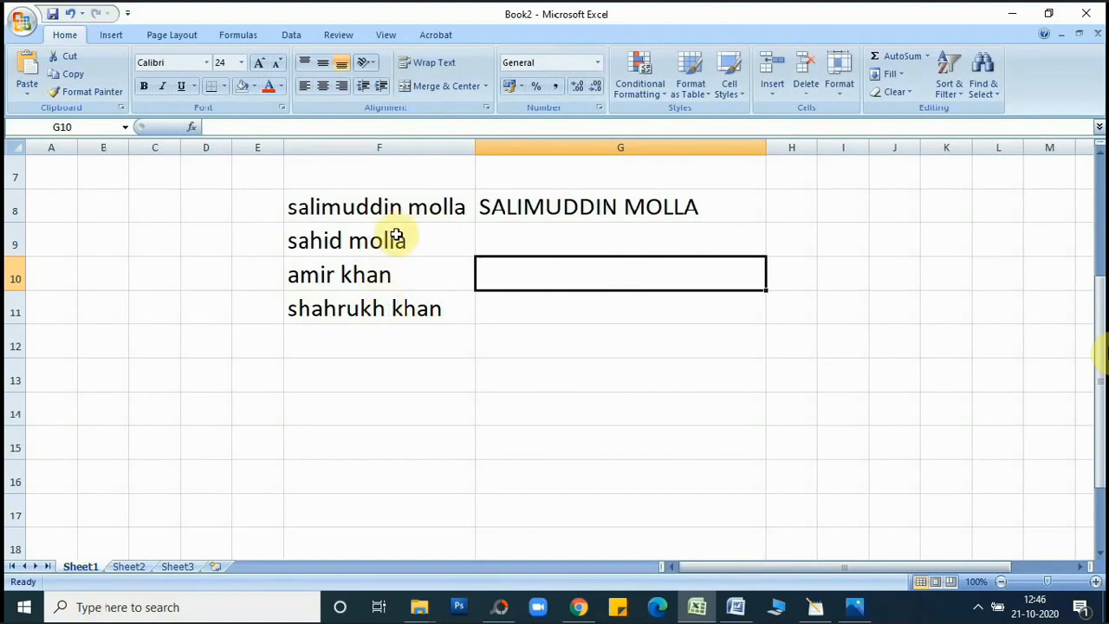
click(823, 247)
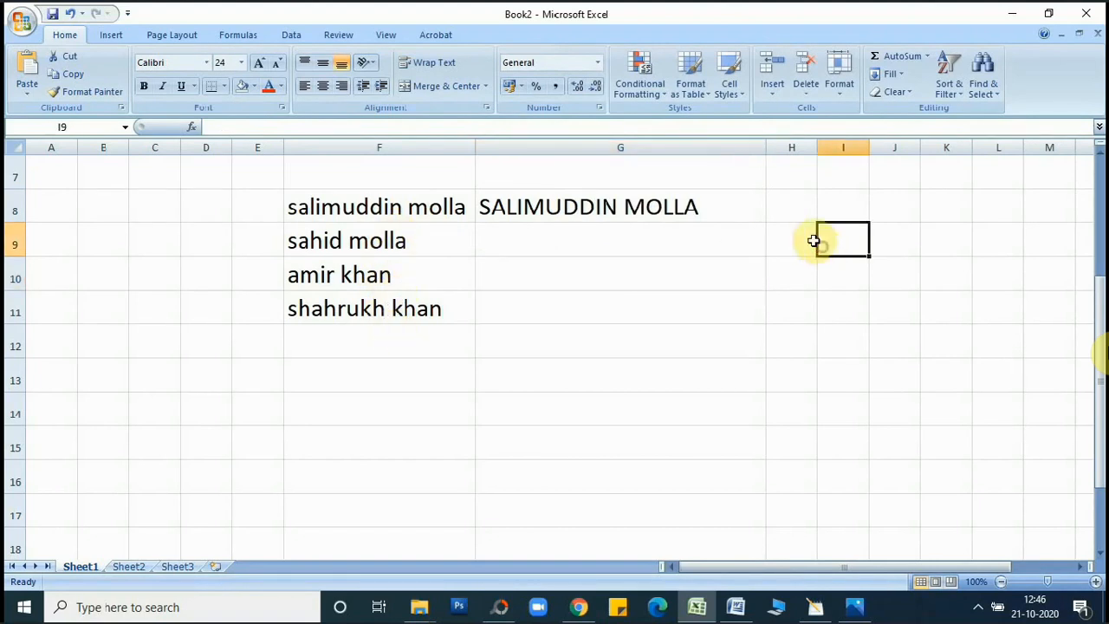
click(723, 203)
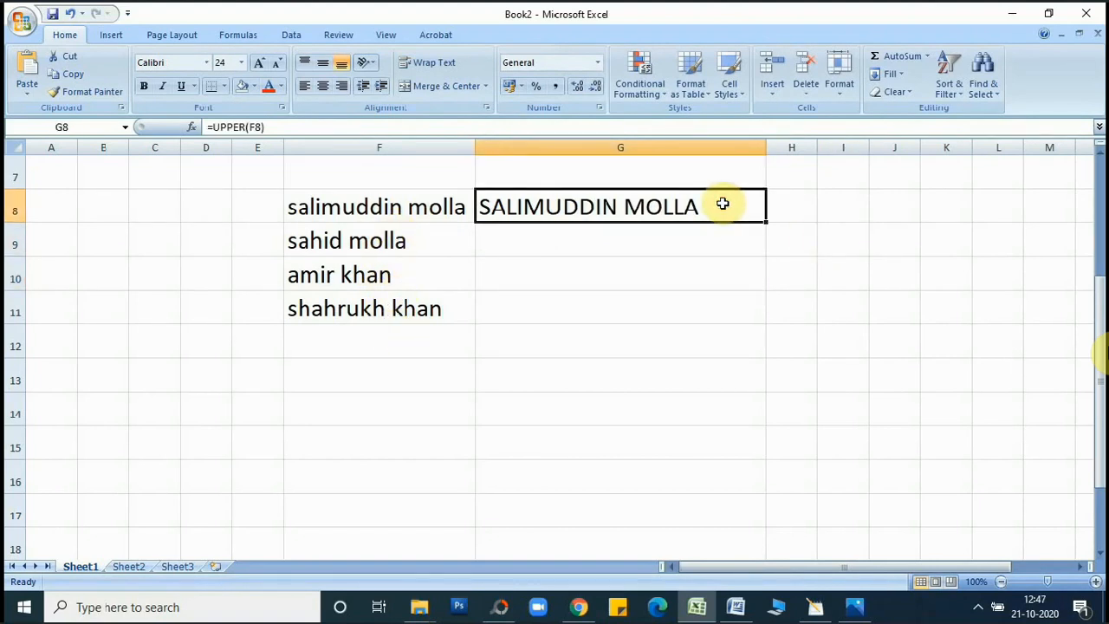
drag(768, 225, 768, 319)
click(851, 318)
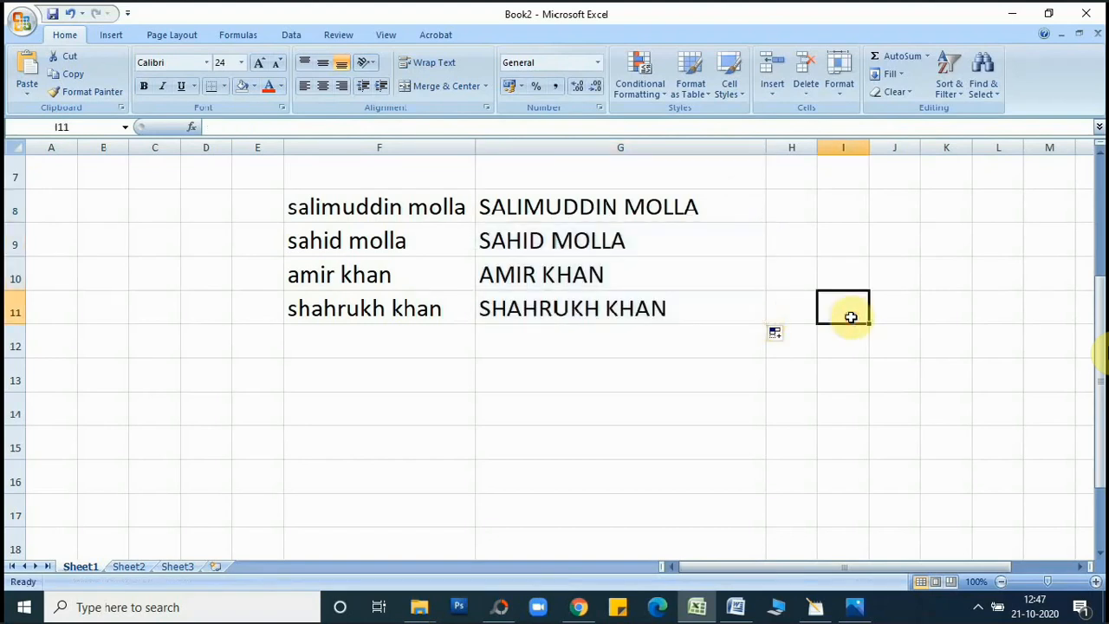
click(743, 208)
click(840, 273)
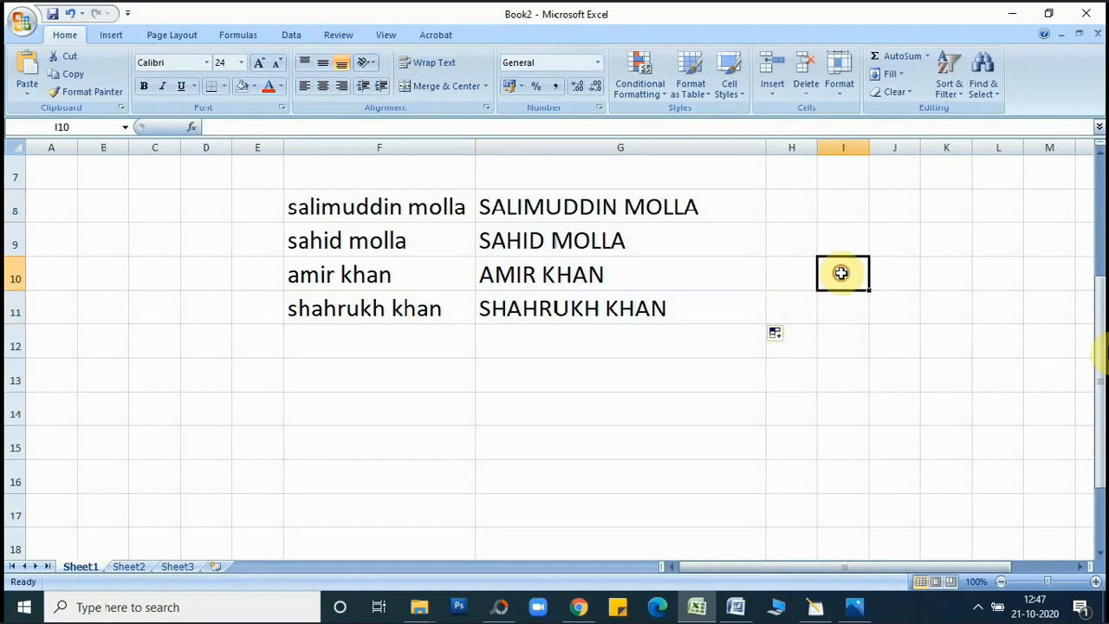
Step: Delete column G with its uppercase results and widen the empty column that takes its place
click(700, 148)
right_click(702, 150)
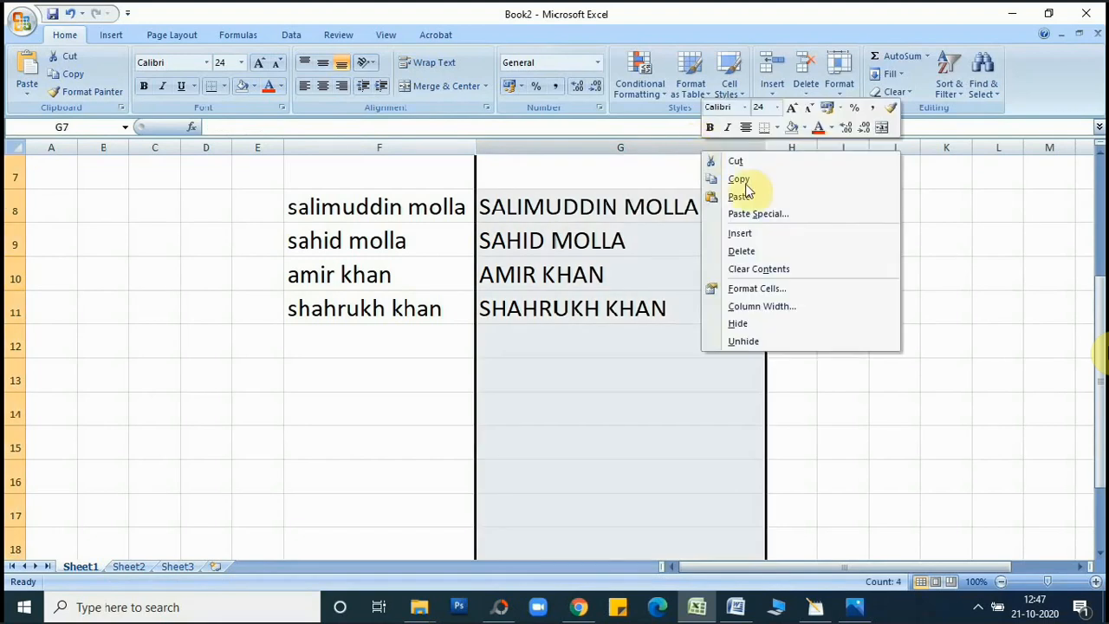
click(761, 251)
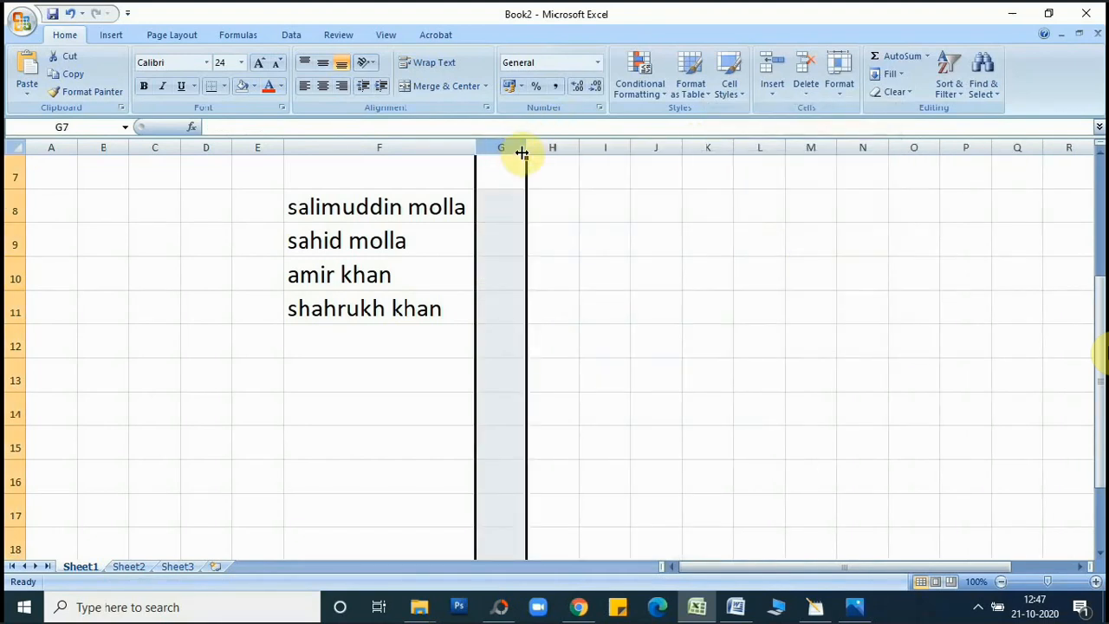
drag(522, 153, 747, 180)
click(383, 416)
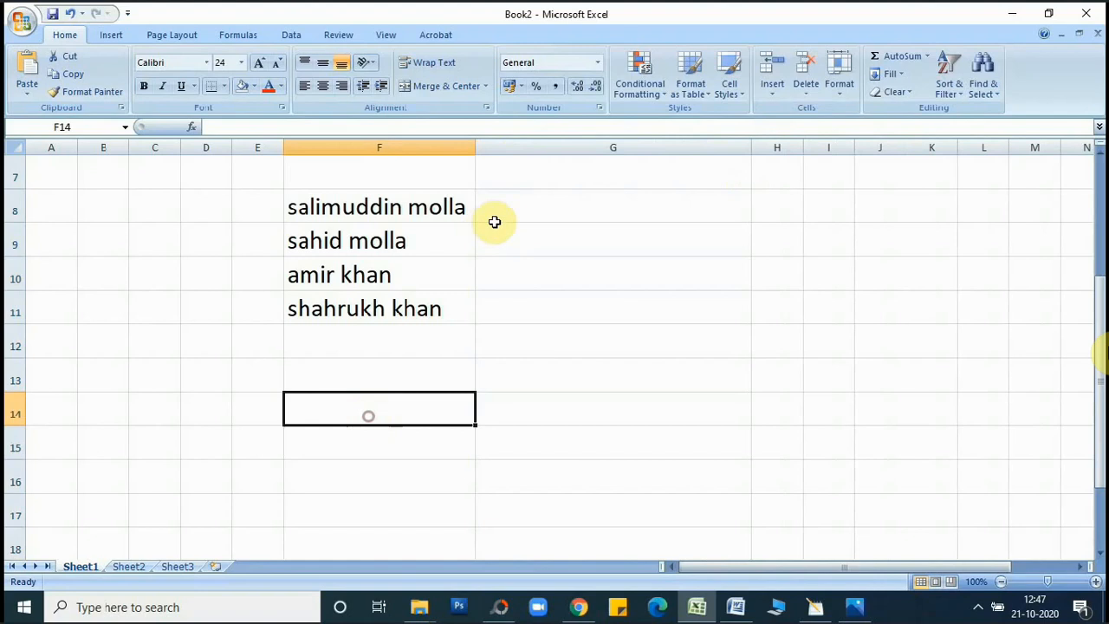
Step: Enter a LOWER formula in cell G8 that converts the name in F8 to lowercase
click(503, 216)
text(=)
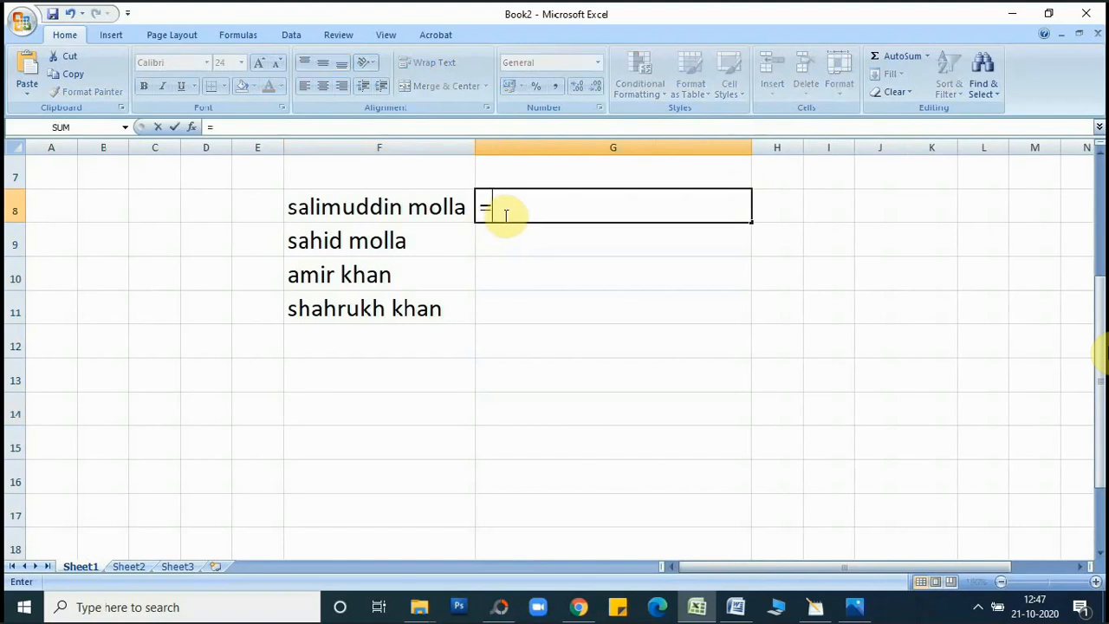
text(lo)
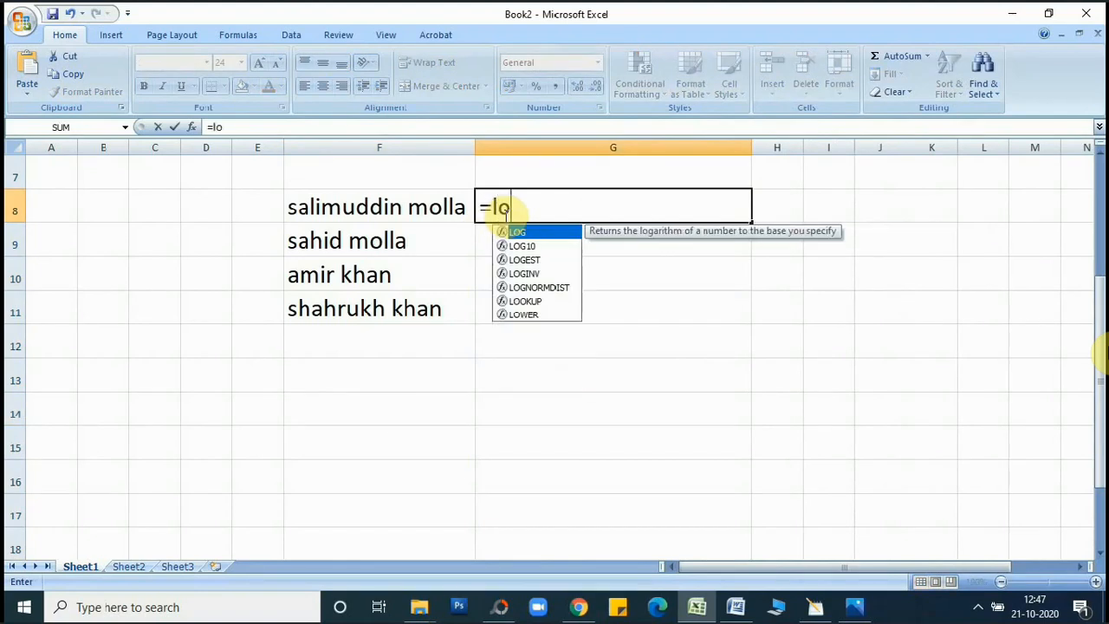
text(w)
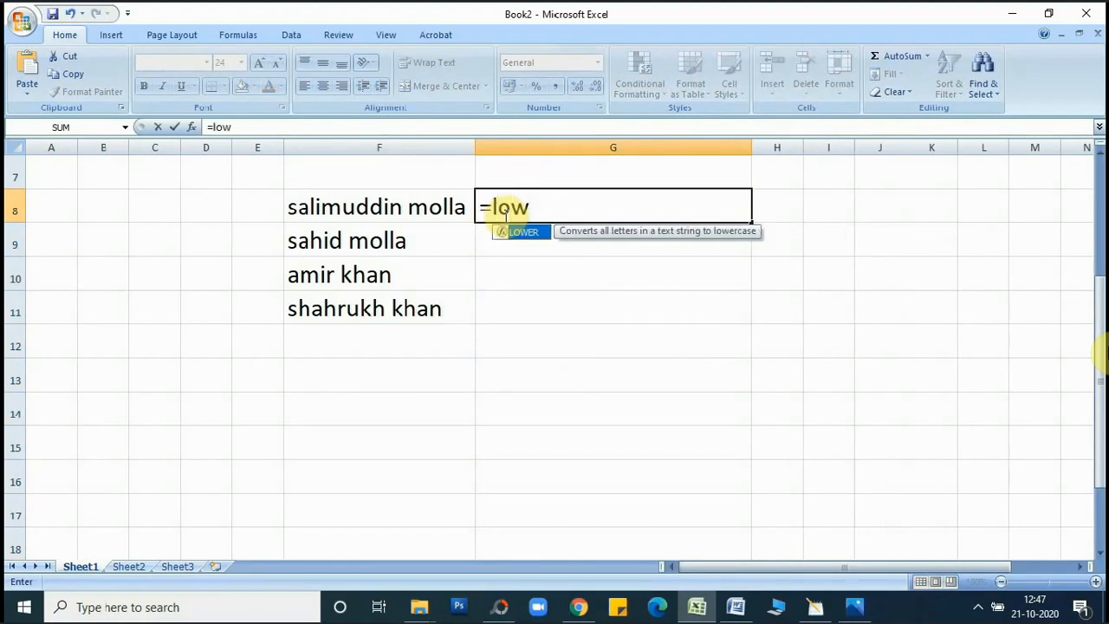
key(Tab)
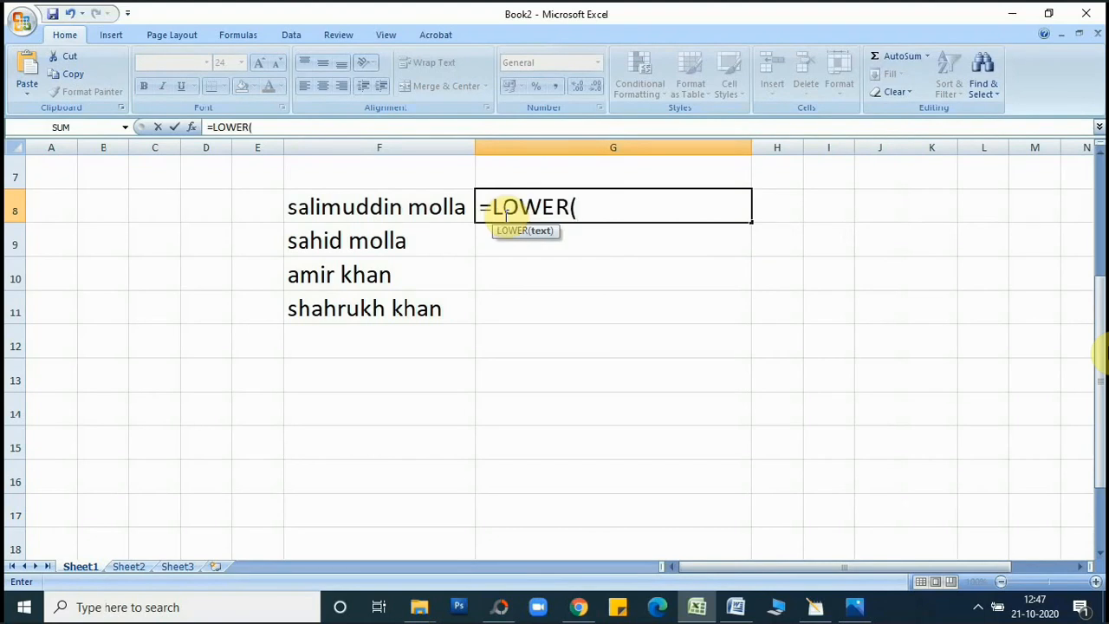
click(423, 200)
key(Return)
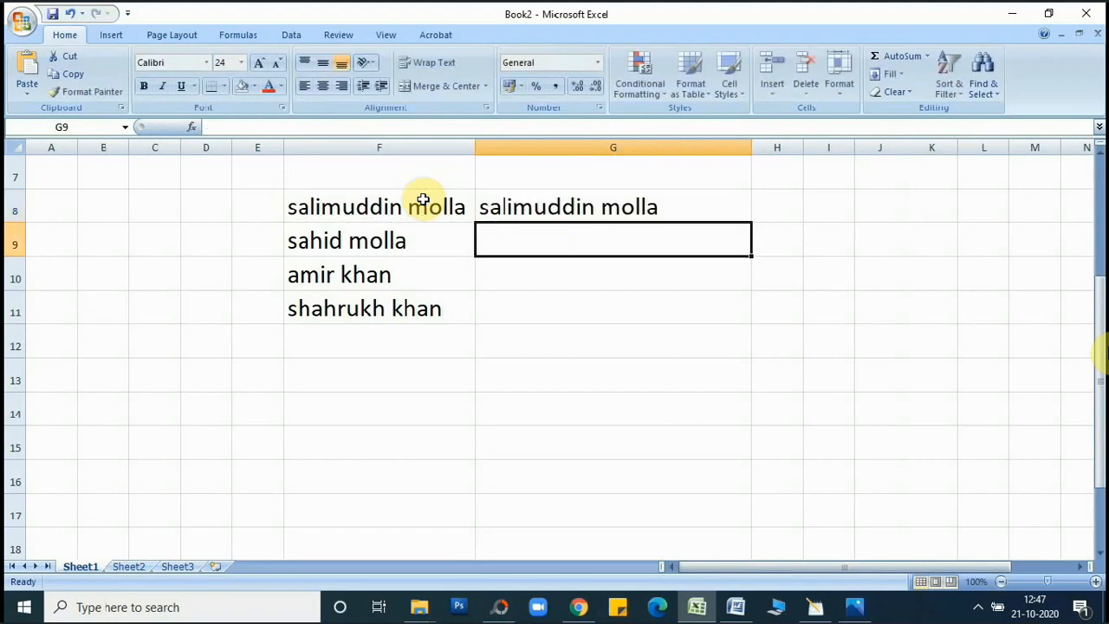
Step: Enter the uppercase sample text NARENDRA MODI in cell F14, below the list of names
click(301, 414)
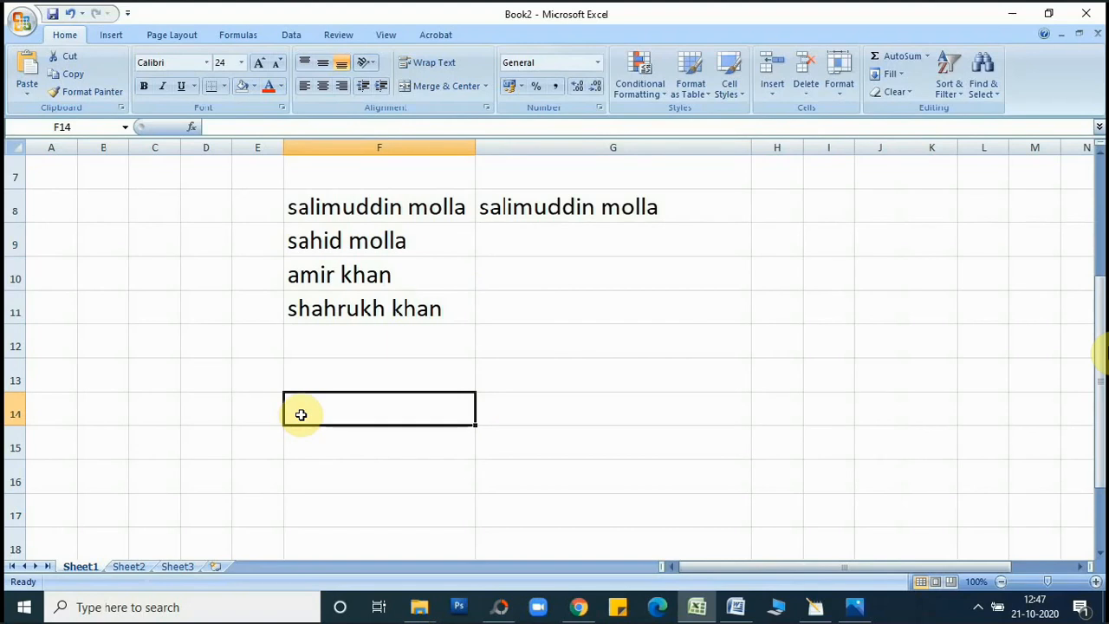
text(NARENDRA)
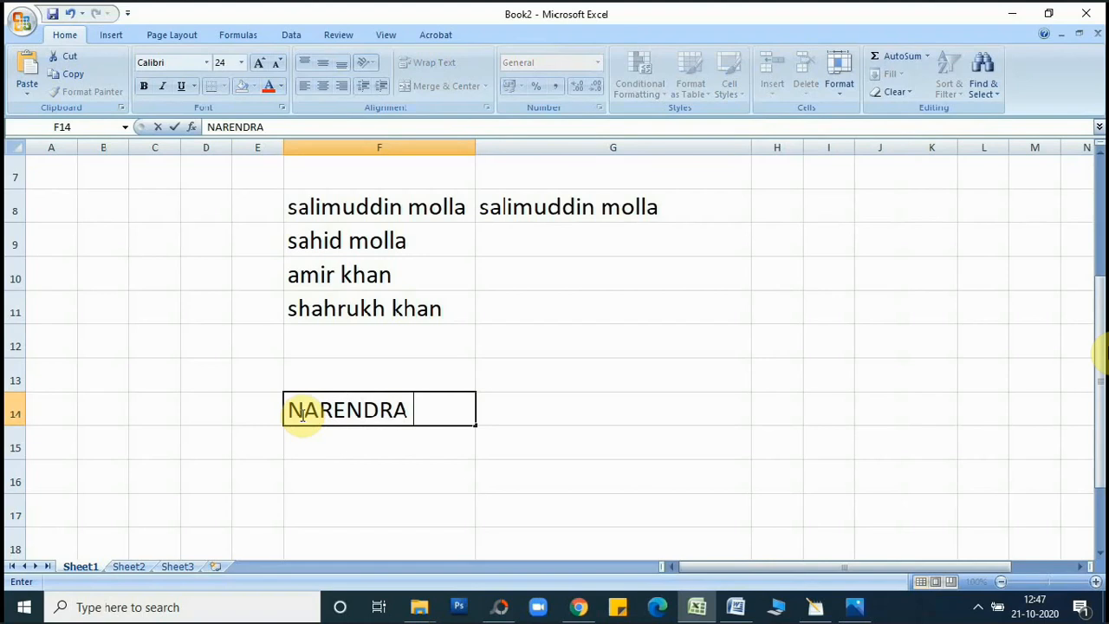
text( MODI)
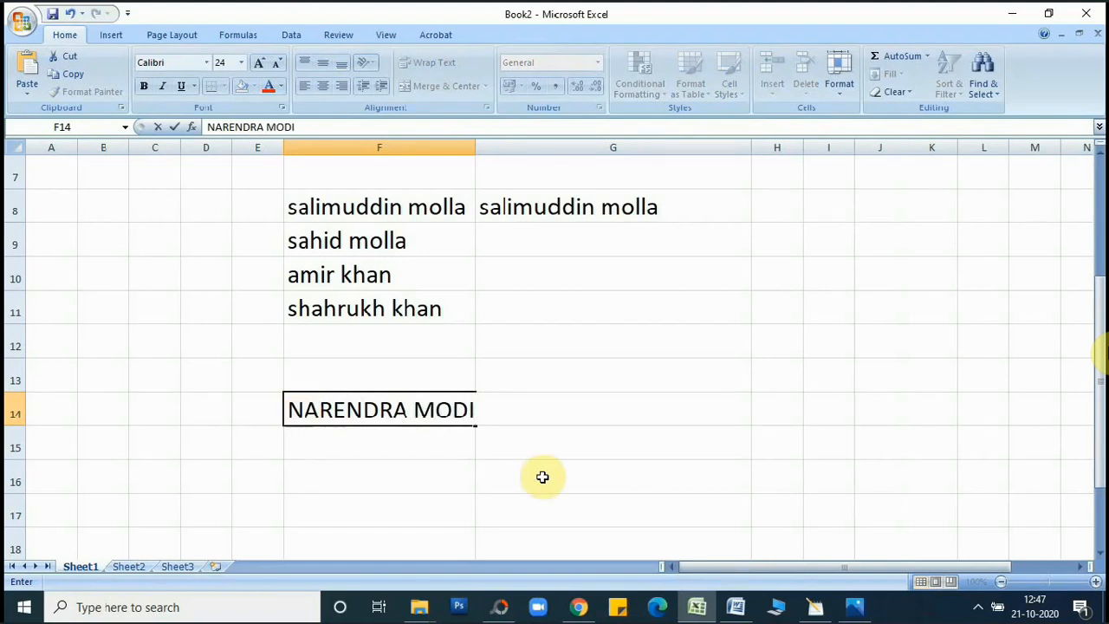
click(543, 477)
Step: Enter a LOWER formula in cell G14 that converts the text in F14 to lowercase
click(539, 403)
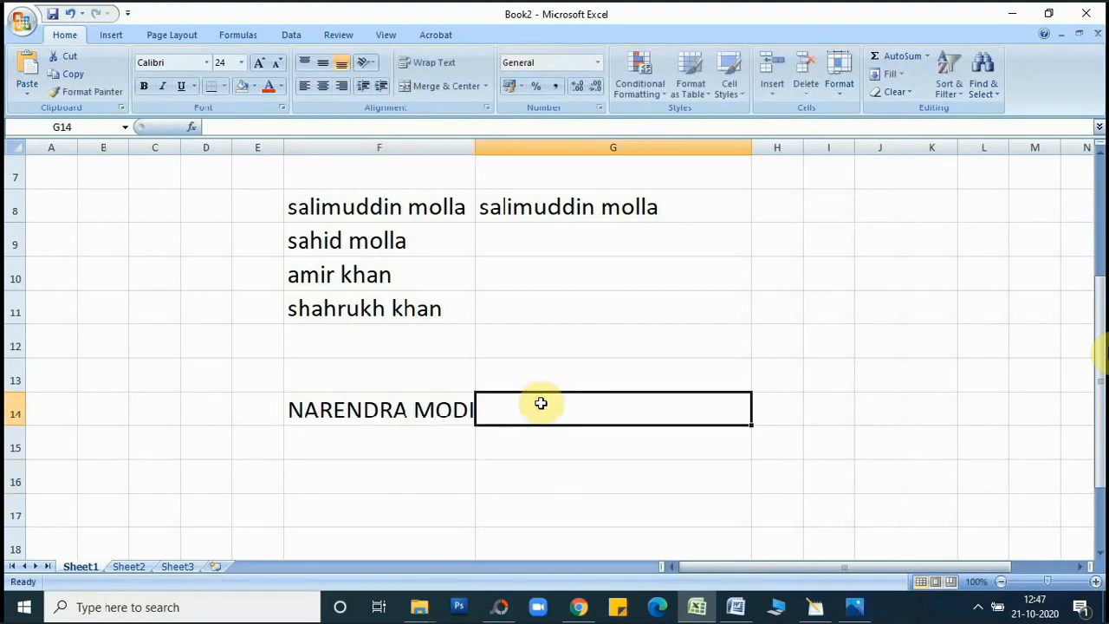
text(=)
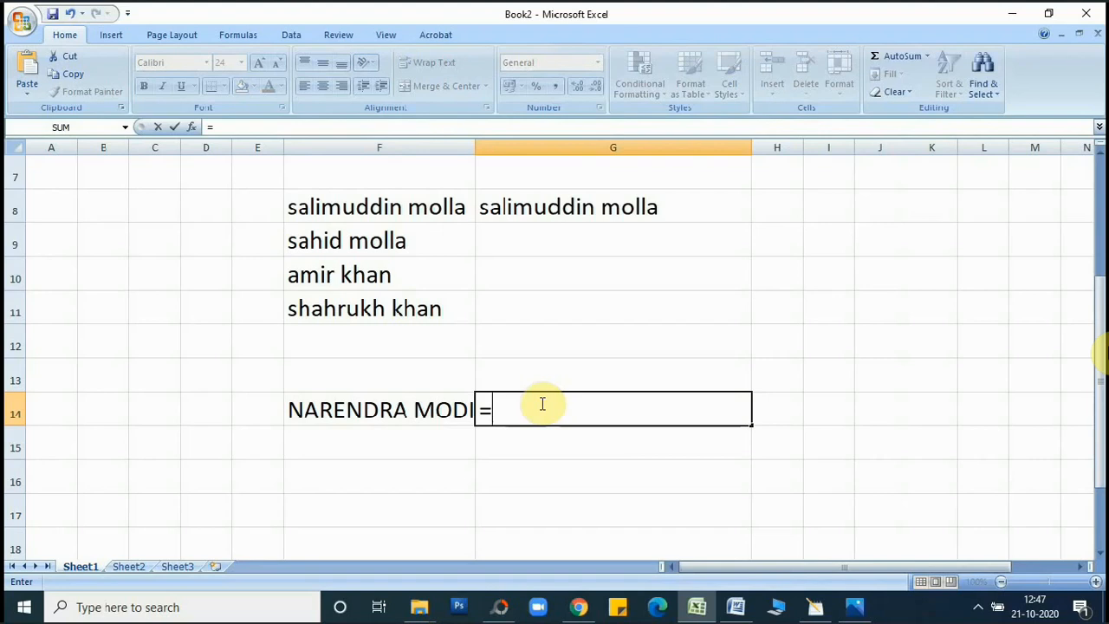
text(LOWER)
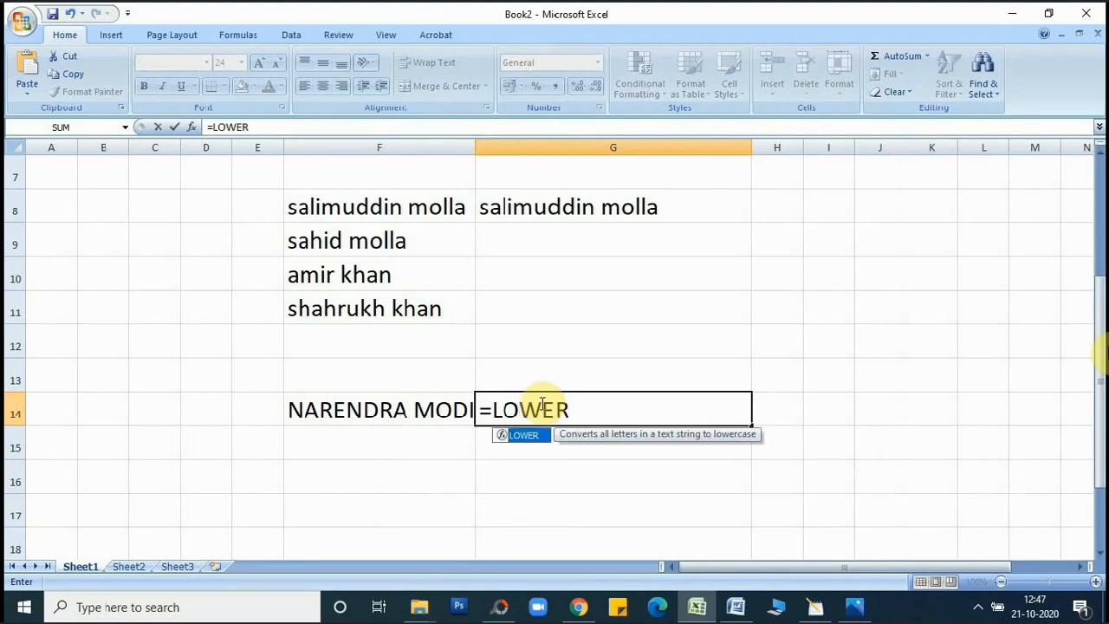
text(()
click(413, 414)
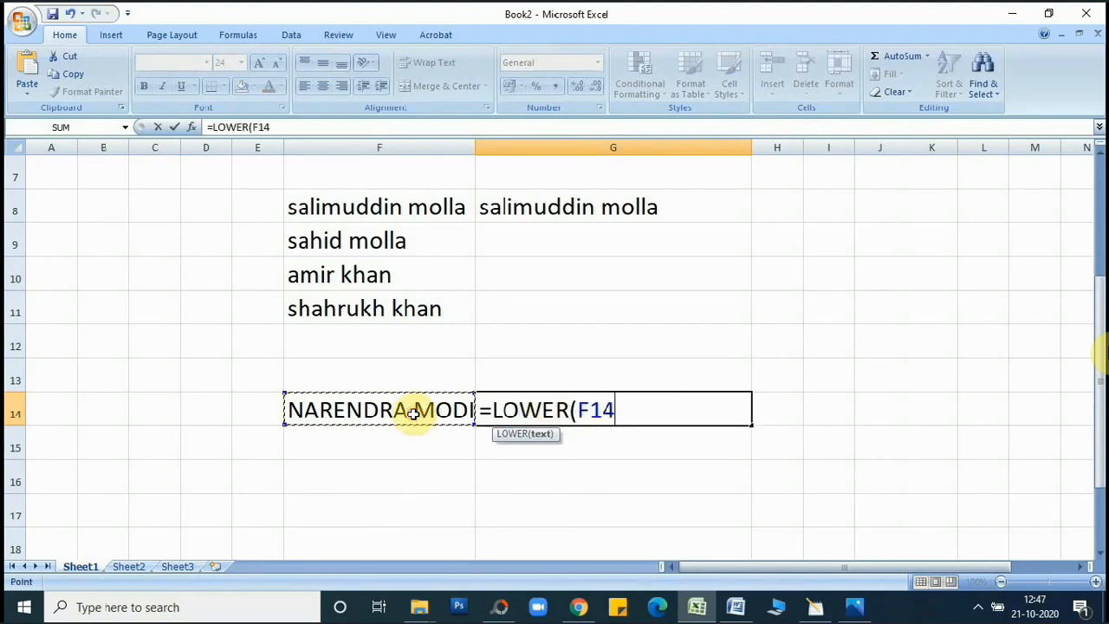
key(Return)
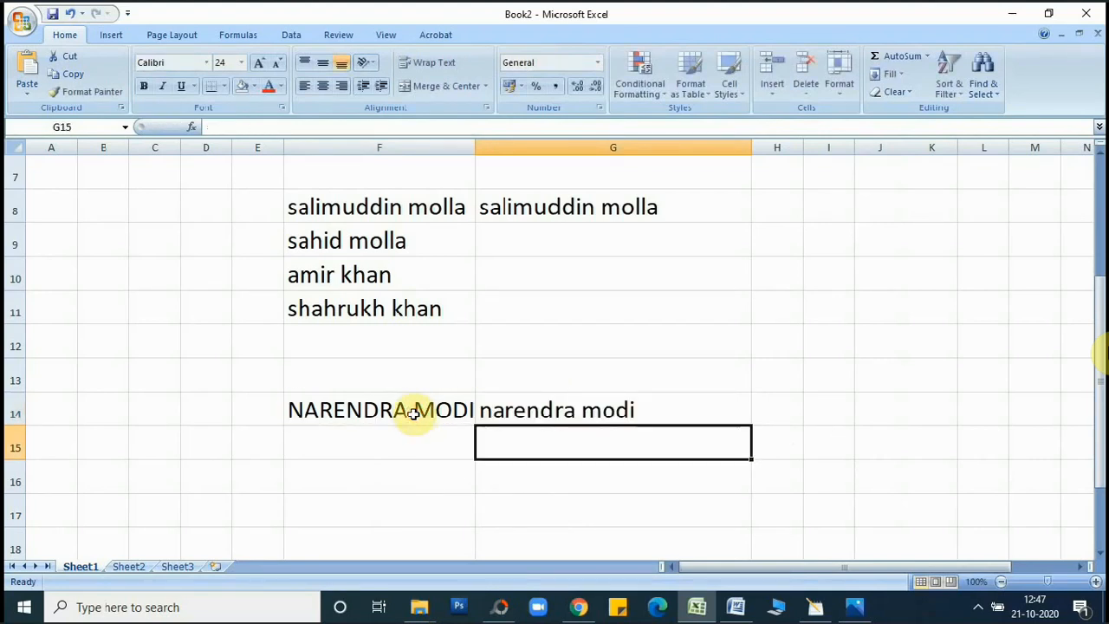
Step: Clear the LOWER formula from cell G8, leaving the one in G14
click(575, 197)
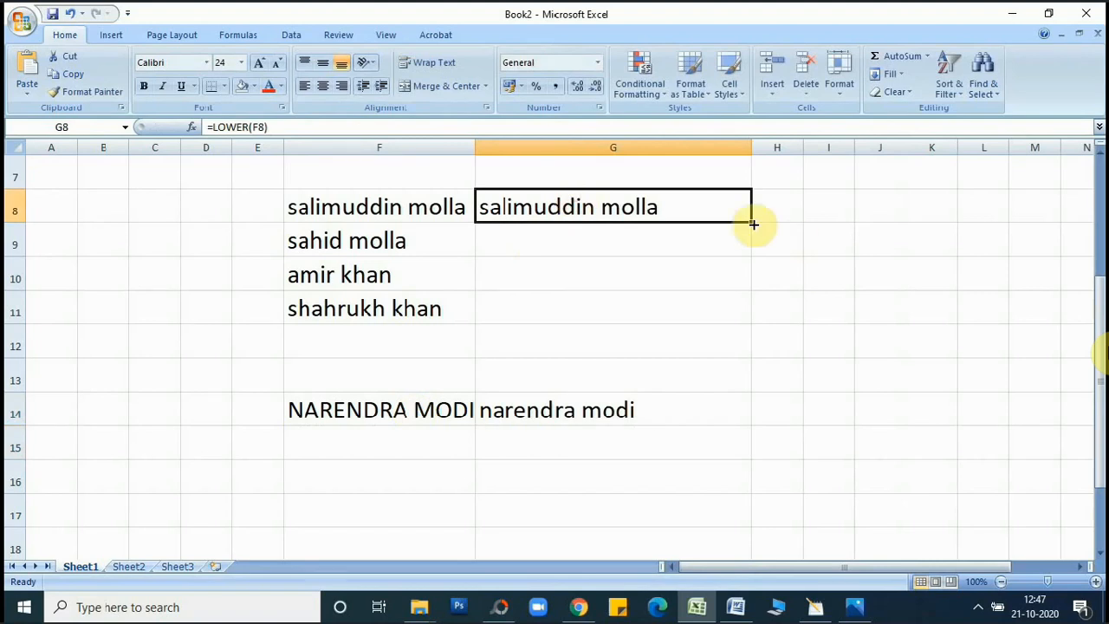
click(644, 273)
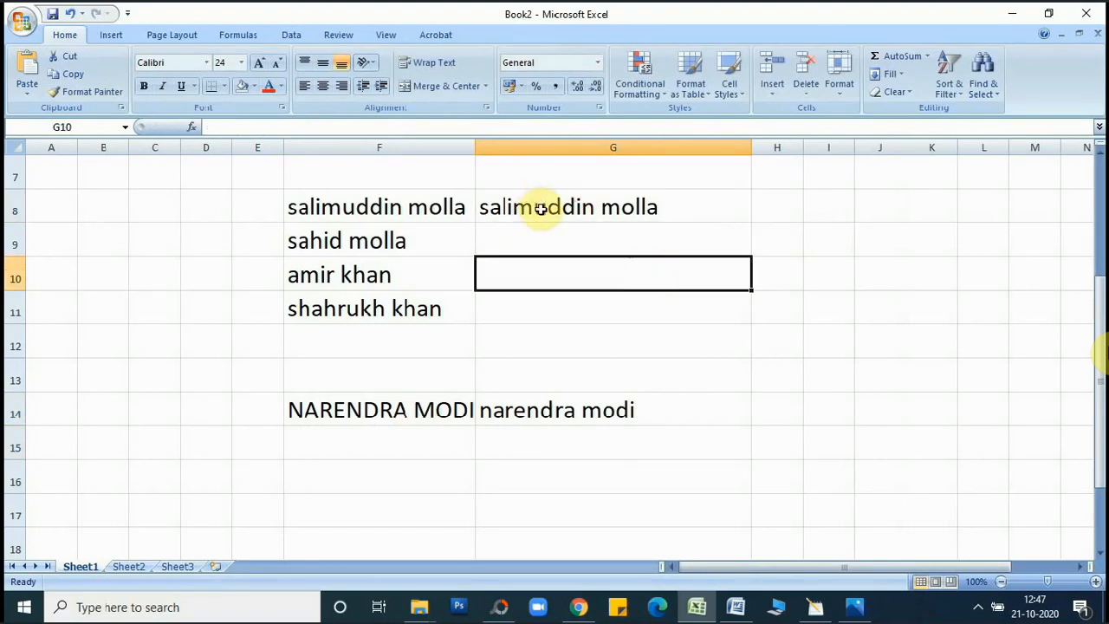
click(492, 208)
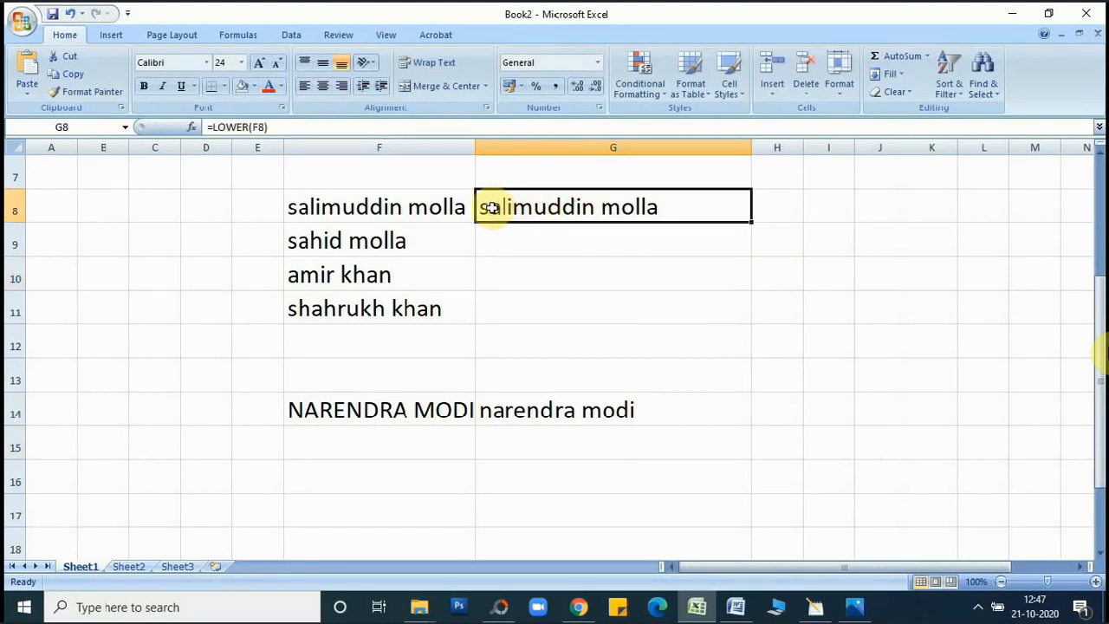
double_click(491, 208)
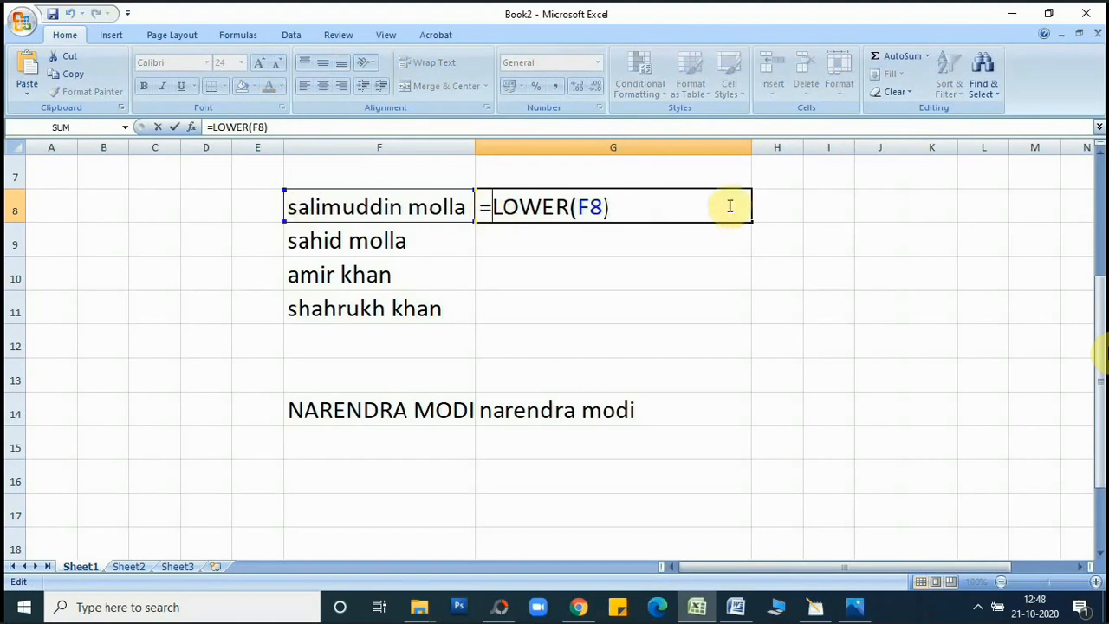
drag(682, 204, 485, 207)
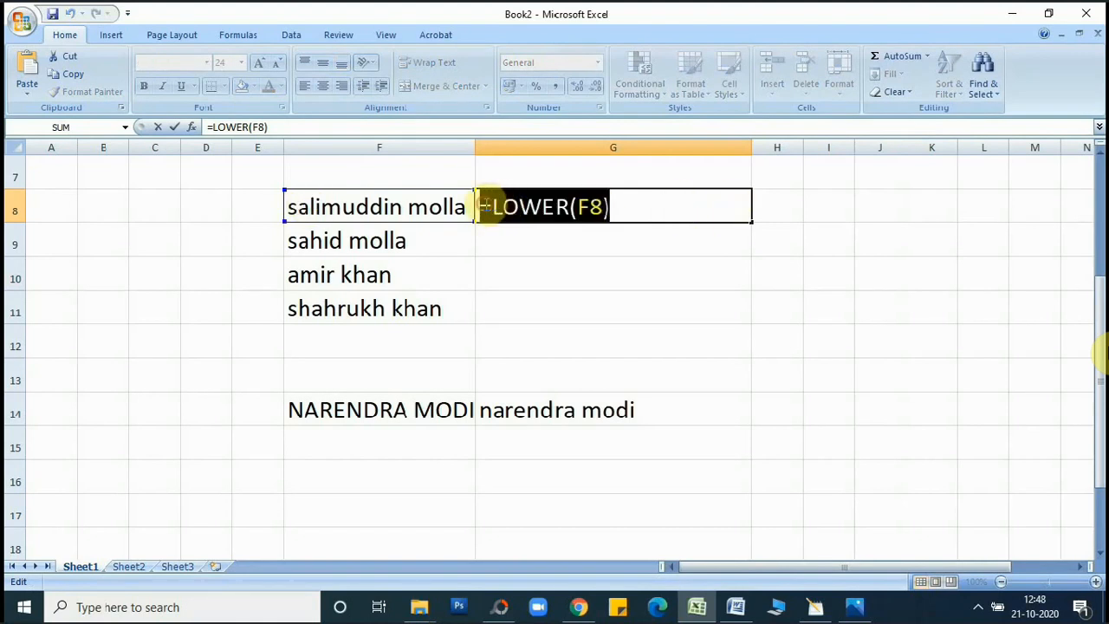
key(BackSpace)
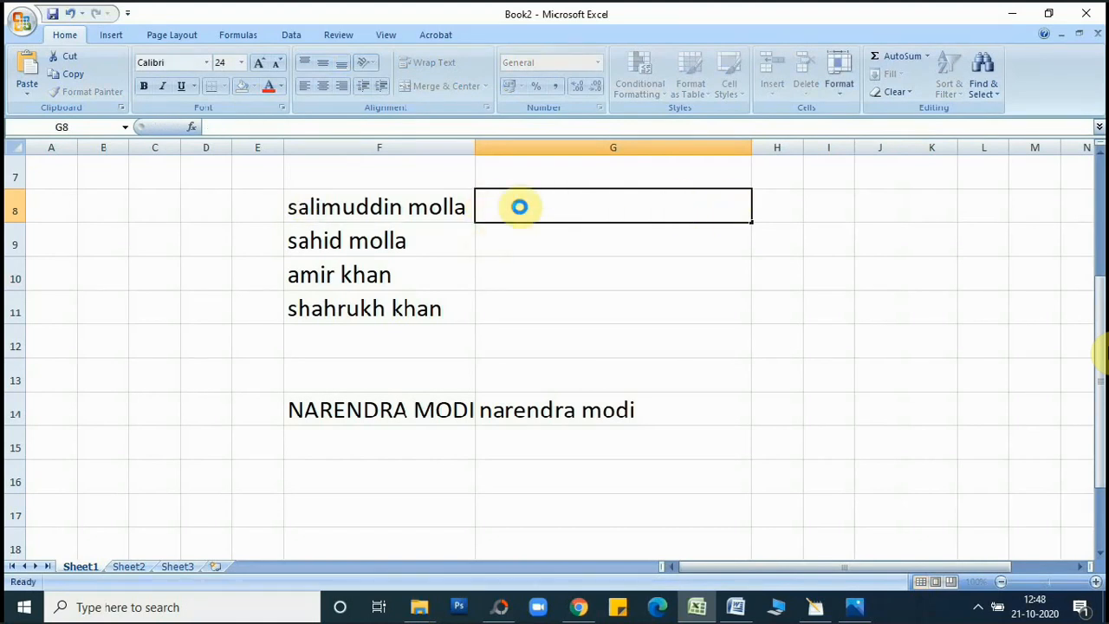
key(Return)
Step: Enter a PROPER formula in cell G8 that capitalizes the first letter of each word in the name in F8
click(520, 206)
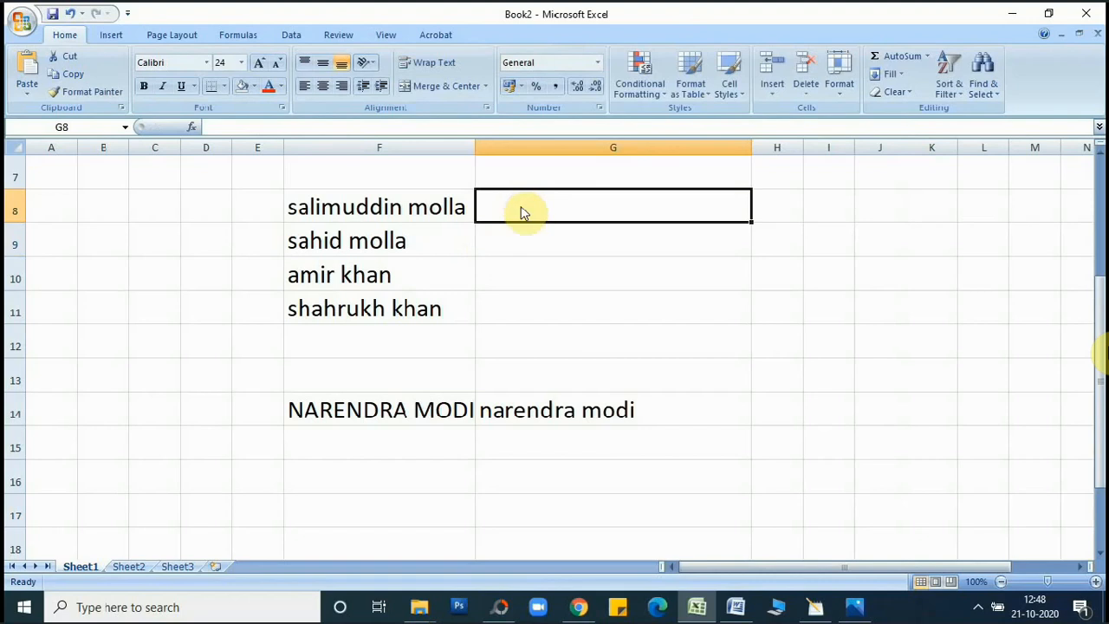
text(=PRO)
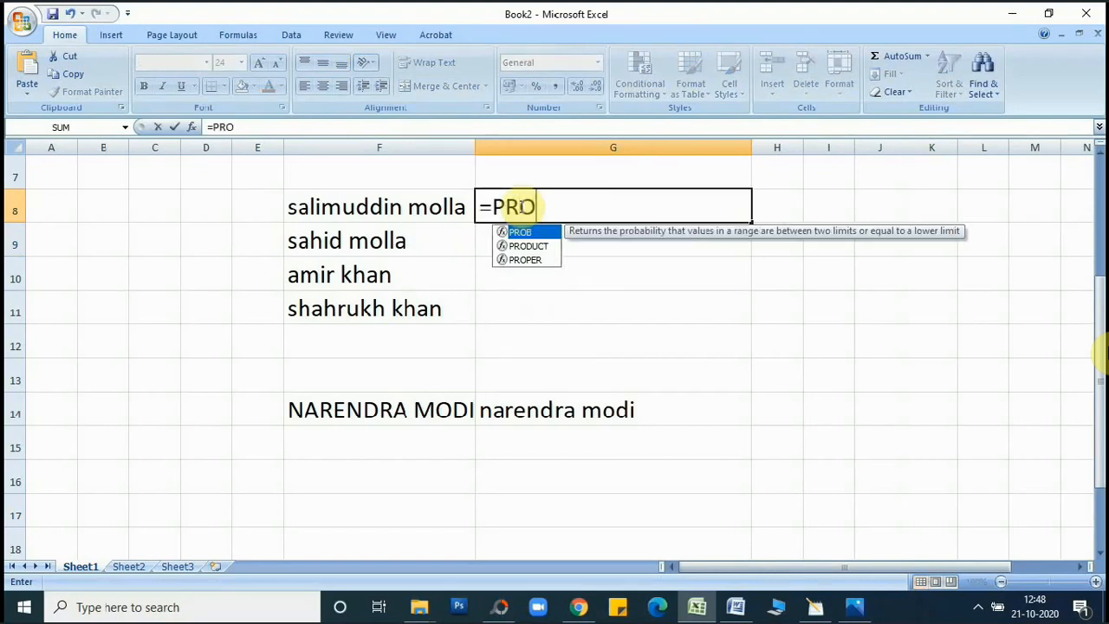
key(Down)
key(Down)
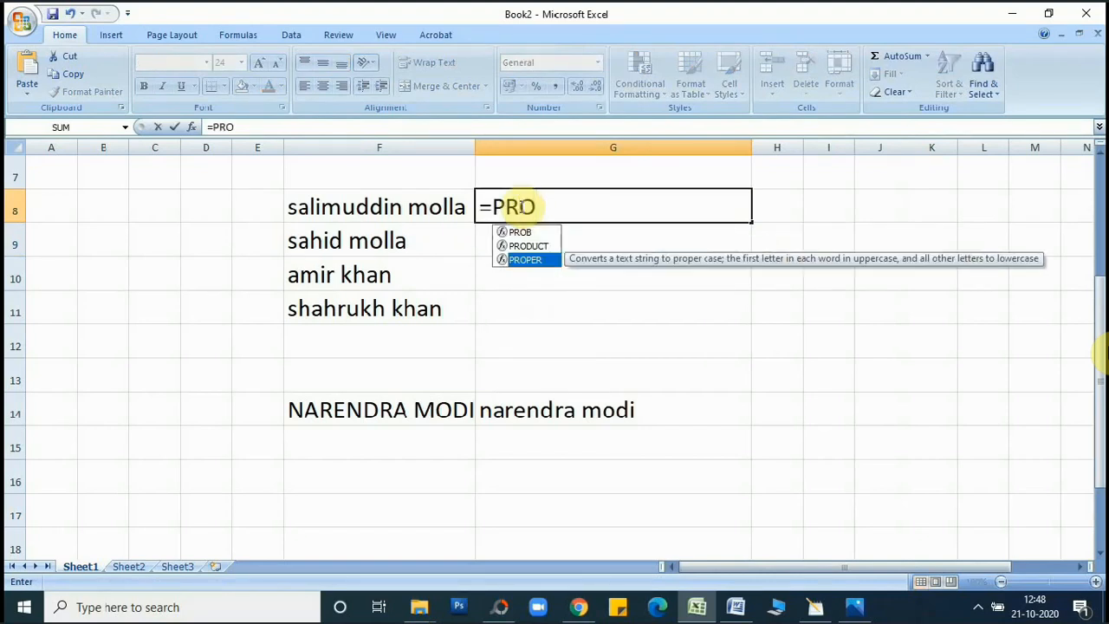
key(Tab)
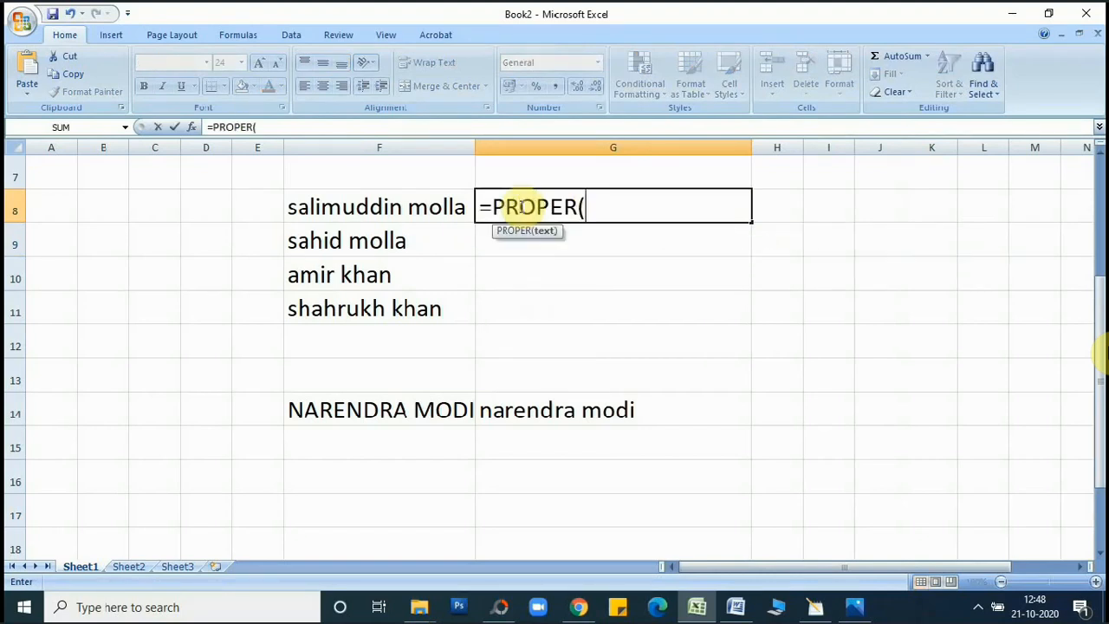
click(451, 204)
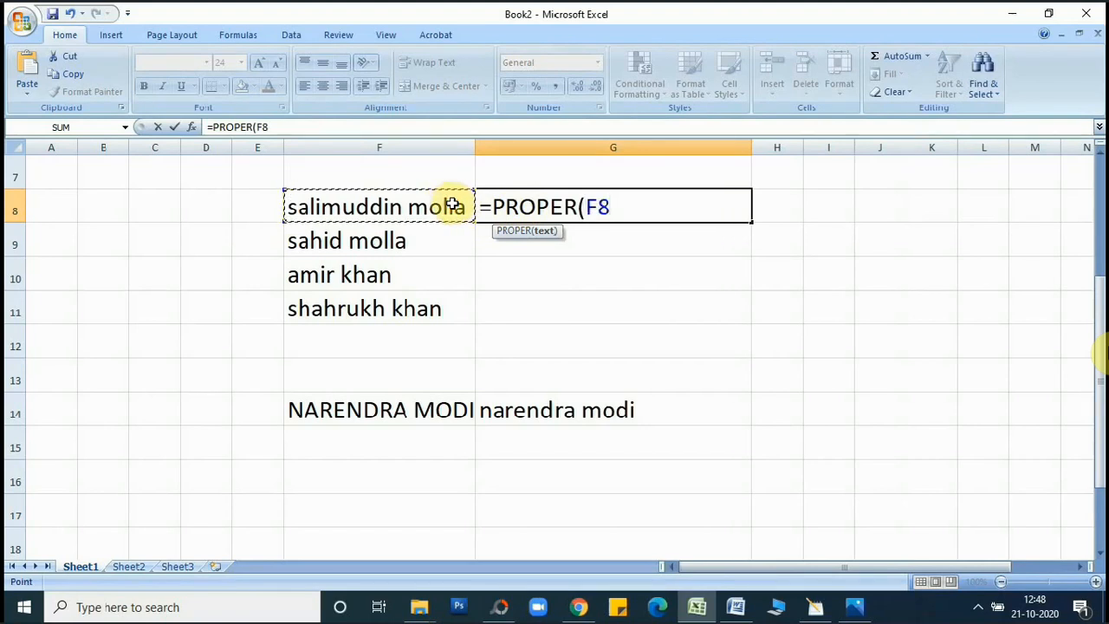
key(Return)
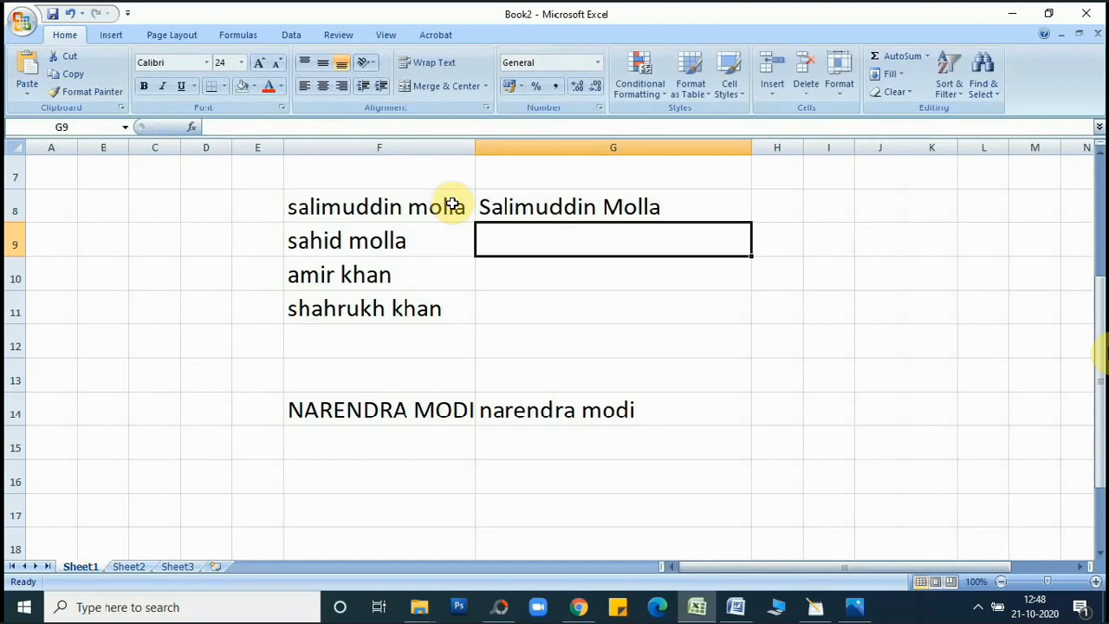
Step: Fill the PROPER formula from G8 down to G11 to convert the remaining names in the list
click(299, 209)
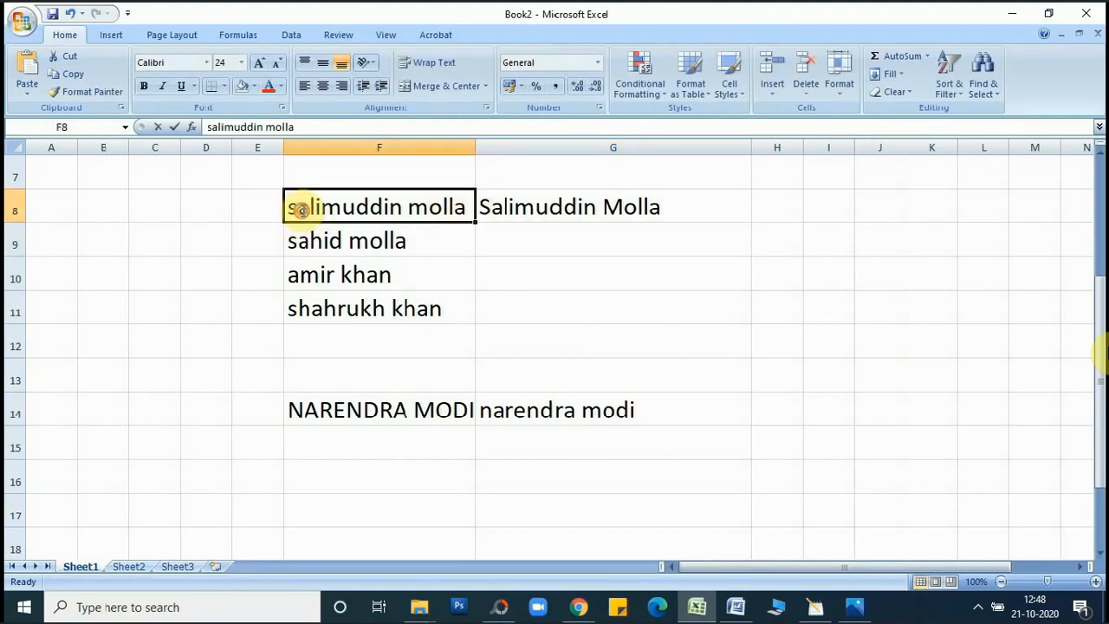
double_click(299, 208)
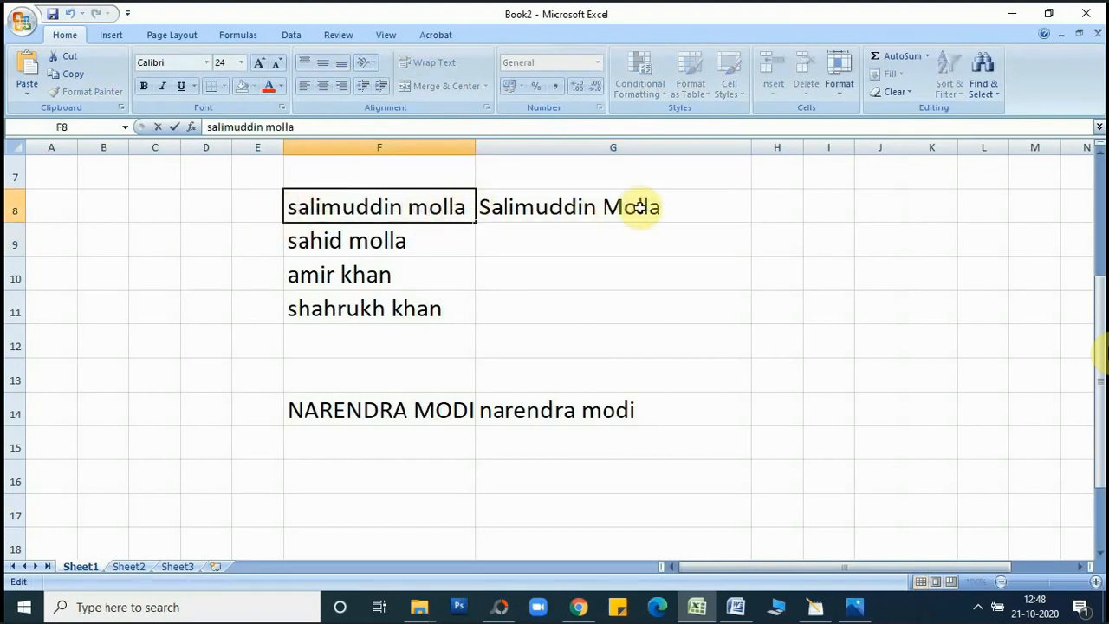
click(653, 237)
click(716, 216)
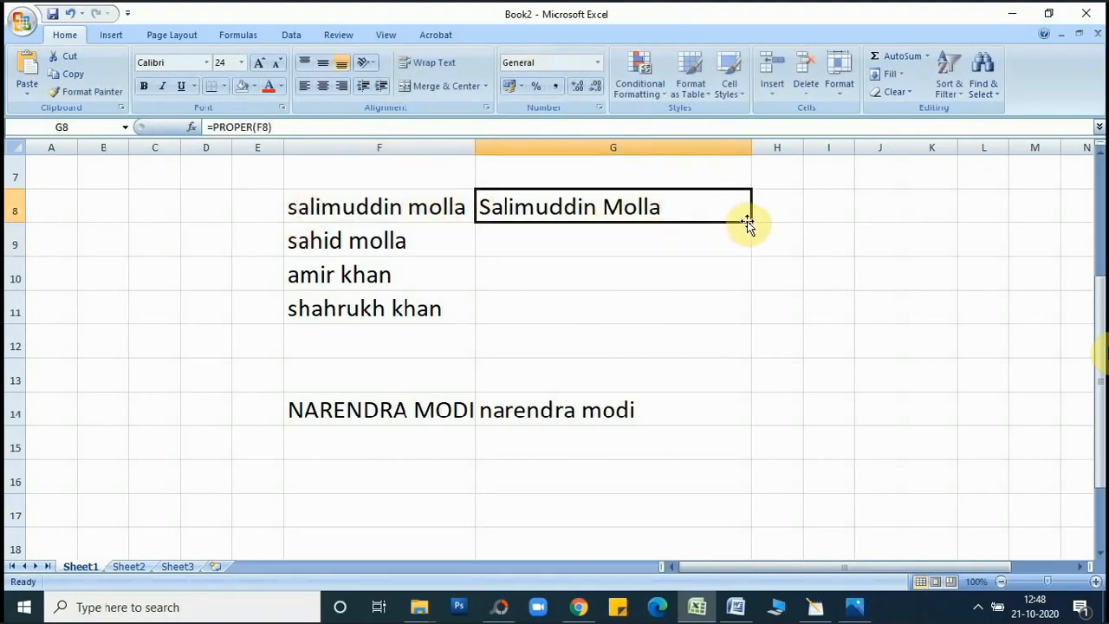
drag(748, 222, 738, 317)
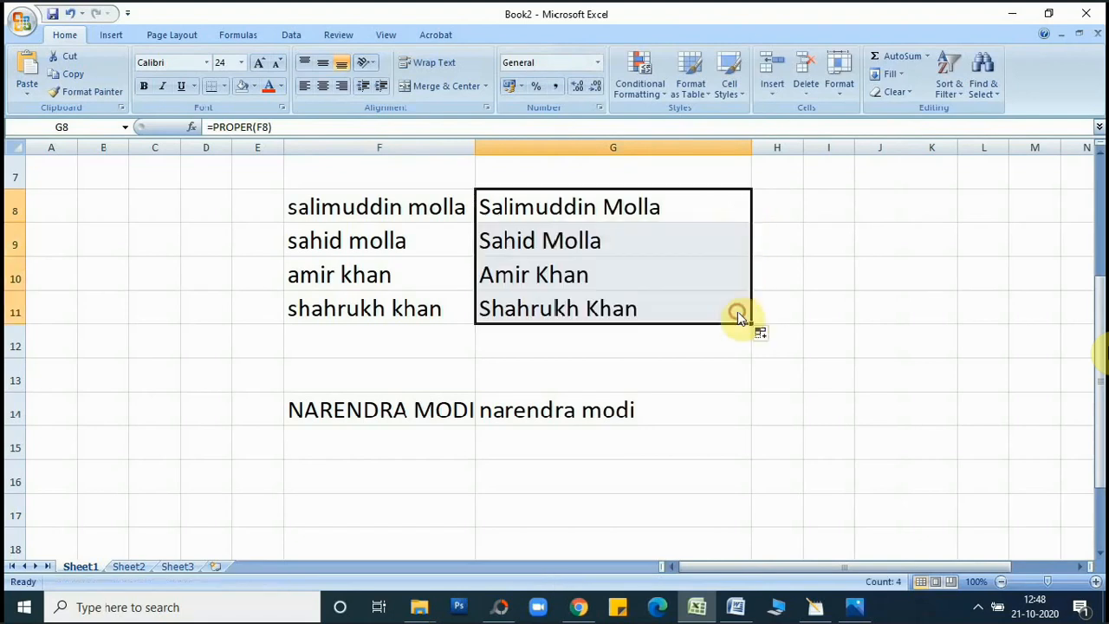
click(845, 364)
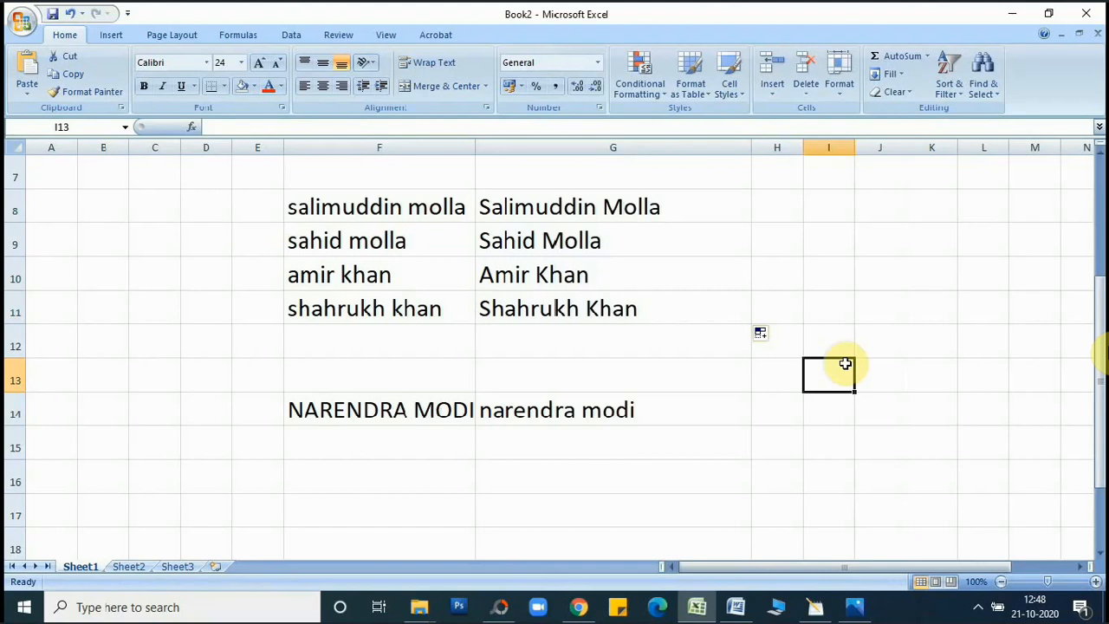
Step: Apply All Borders to the name list and its converted names in F8:G11
drag(293, 205, 512, 319)
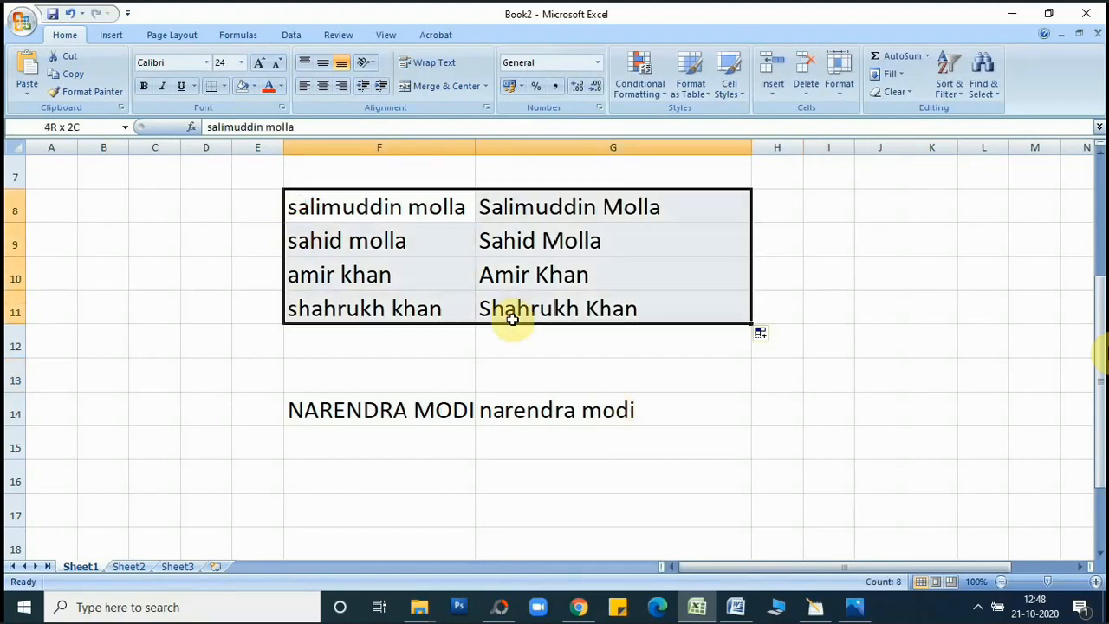
click(224, 87)
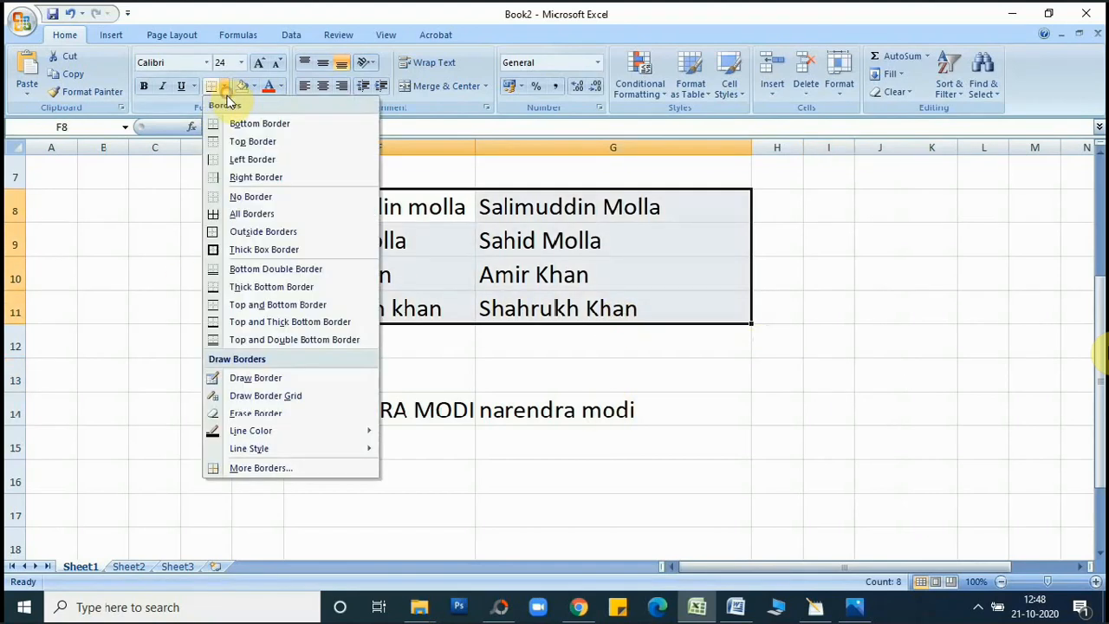
click(251, 213)
click(818, 338)
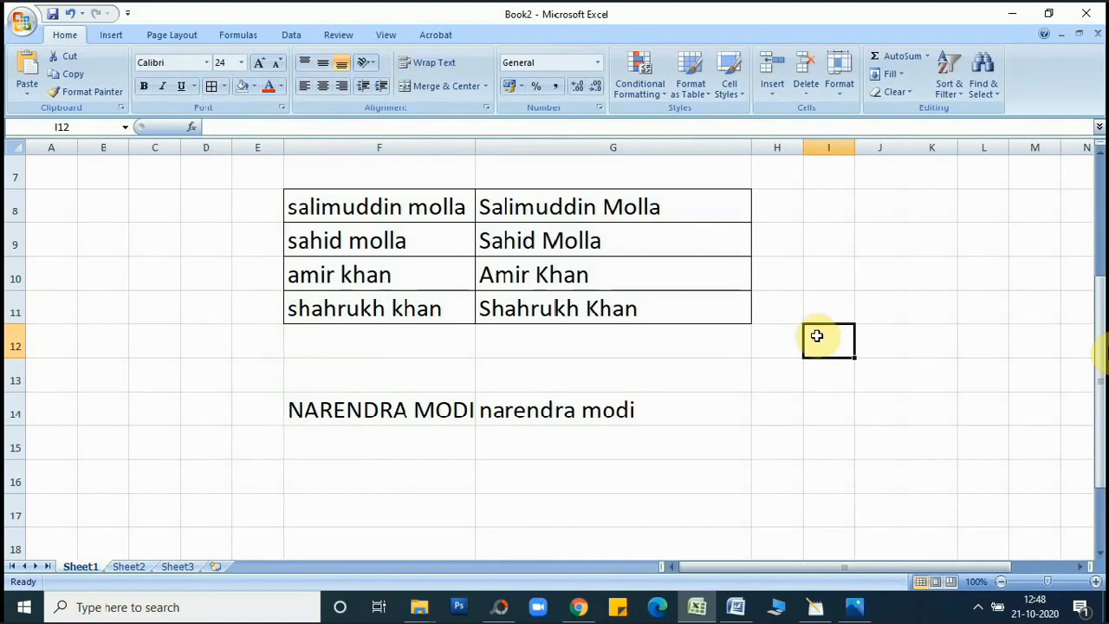
click(681, 371)
click(382, 417)
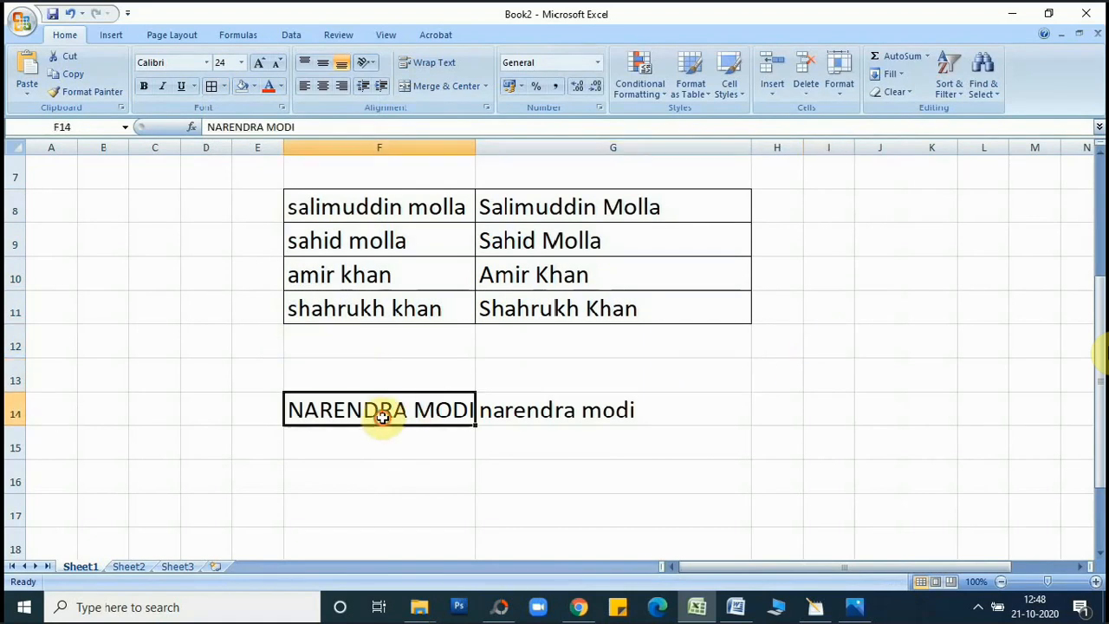
click(408, 460)
drag(367, 404, 495, 408)
click(848, 385)
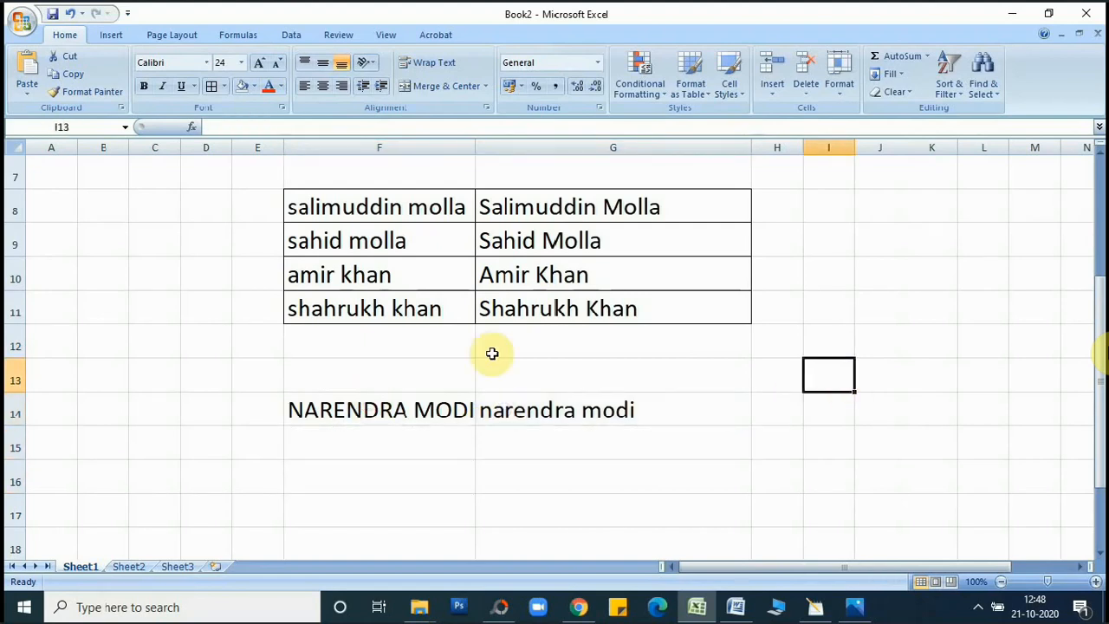
drag(292, 179, 345, 266)
click(560, 396)
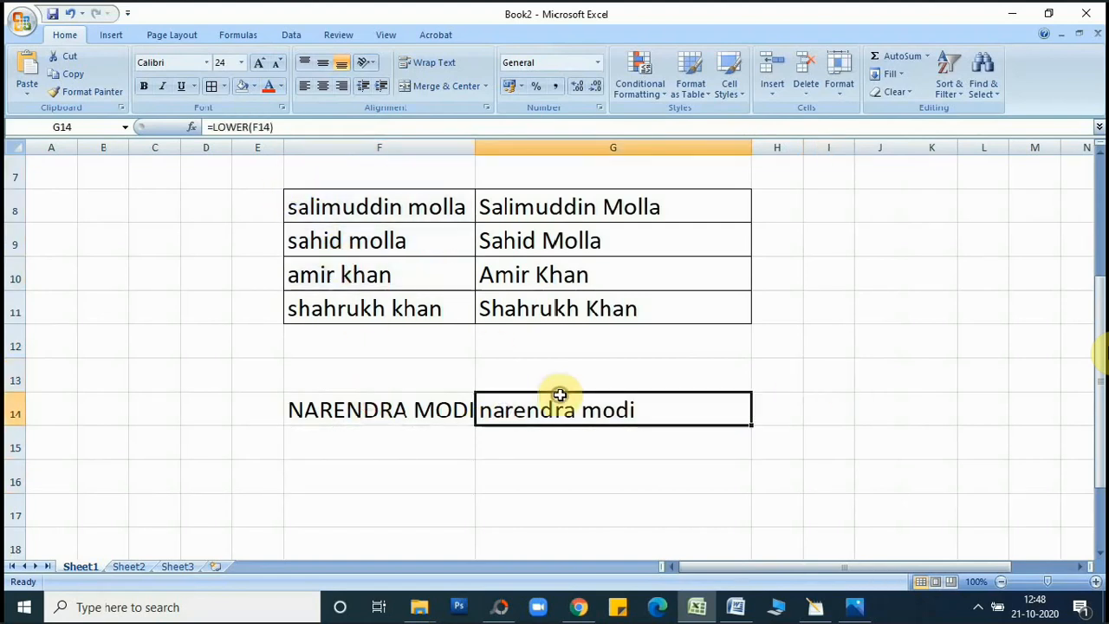
Step: Apply Outside Borders around the range E7:H15 enclosing both sets of examples
drag(257, 161, 757, 447)
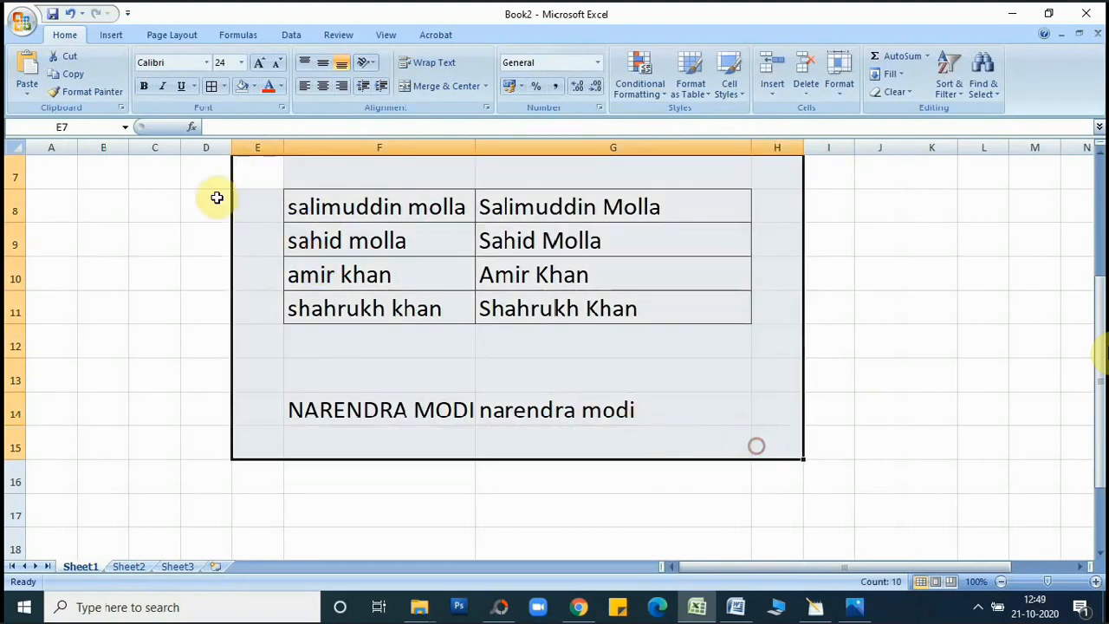
click(225, 87)
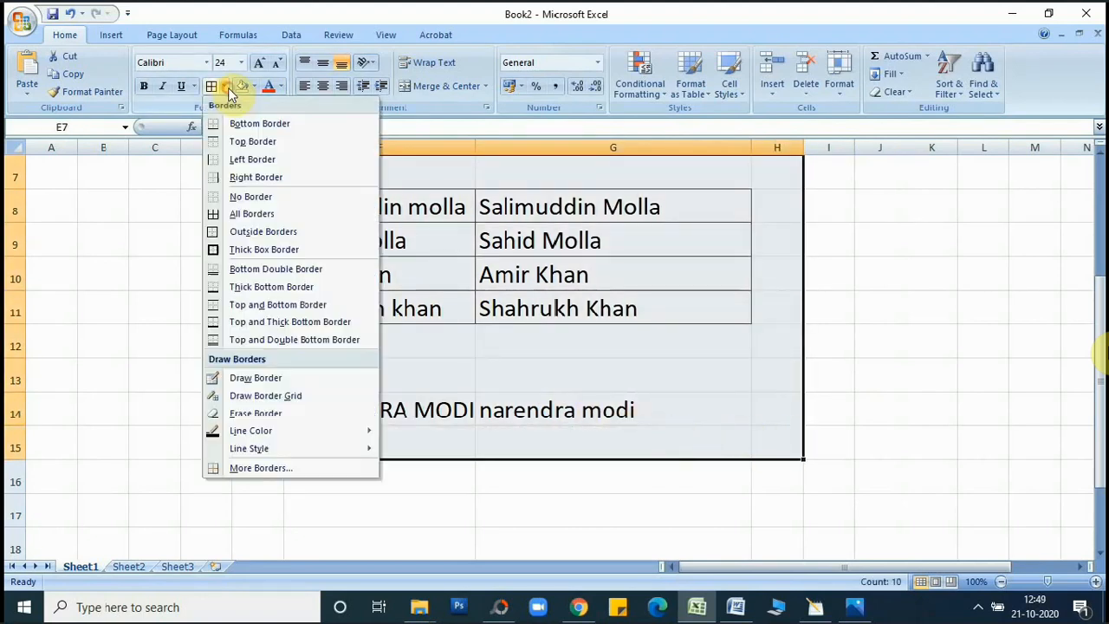
click(260, 232)
click(828, 282)
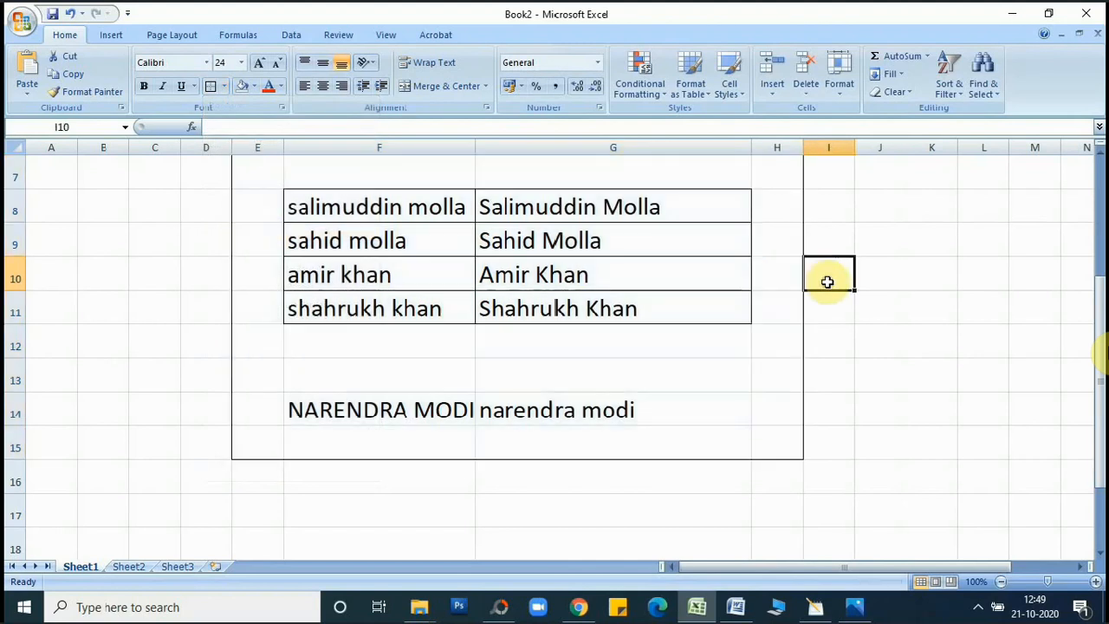